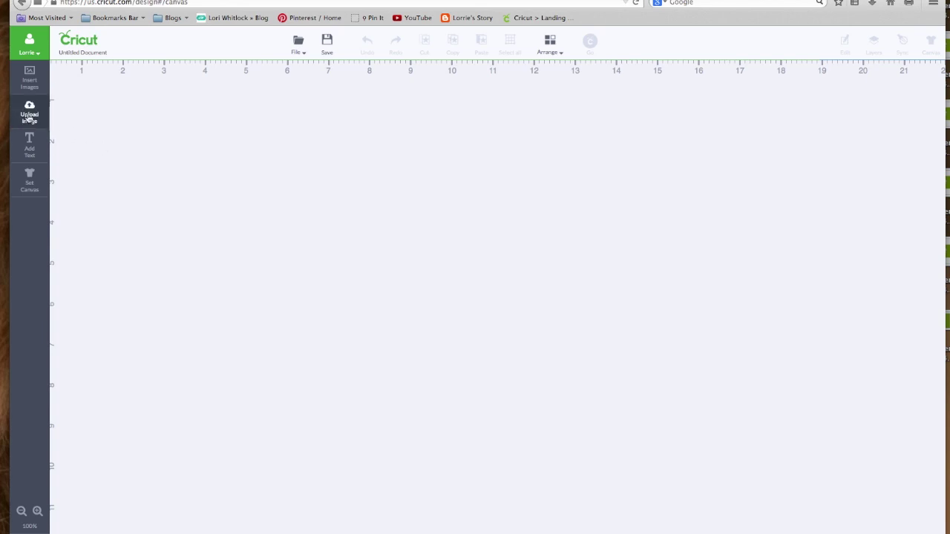
- Open the Upload Image dialog showing the Basic Upload and Vector Upload options
click(28, 117)
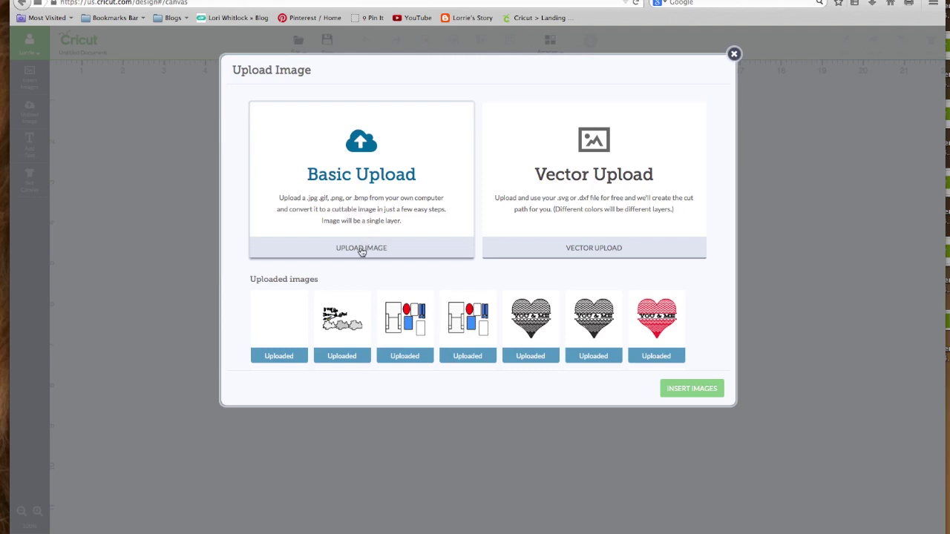
- Start a basic upload and load logo-cricut.jpg from the Desktop
click(361, 250)
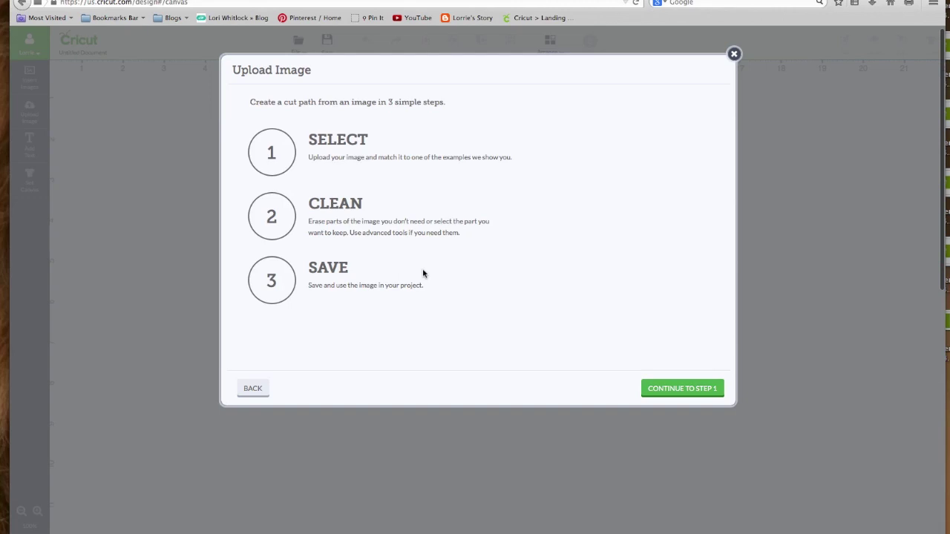
click(684, 388)
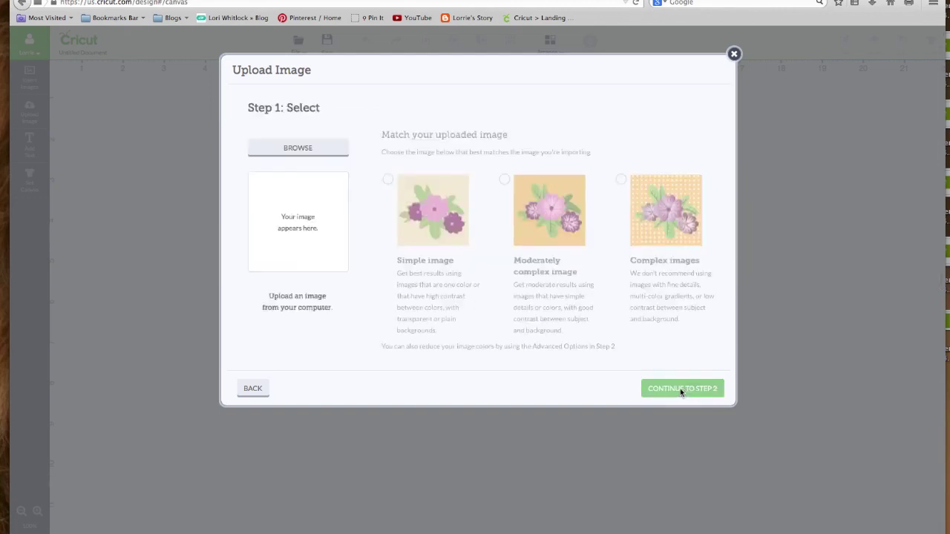
click(300, 150)
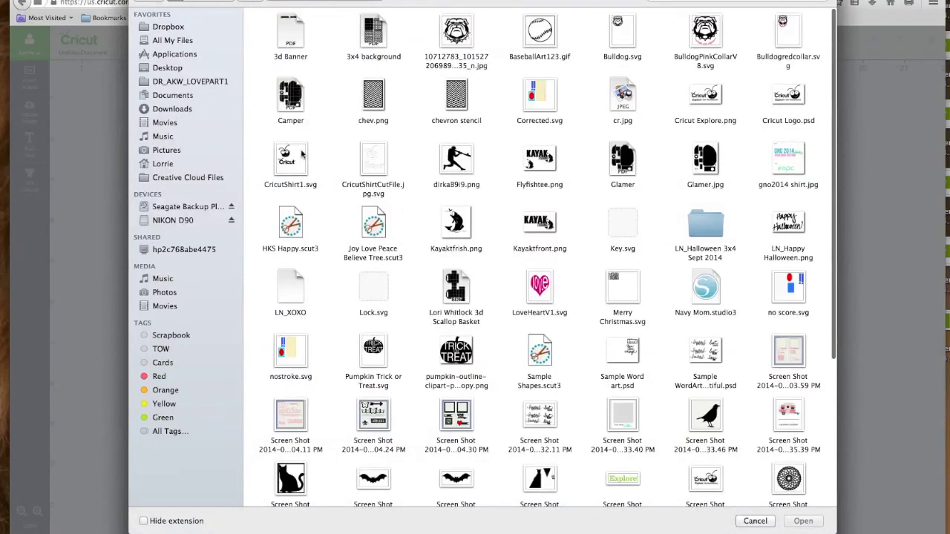
click(172, 69)
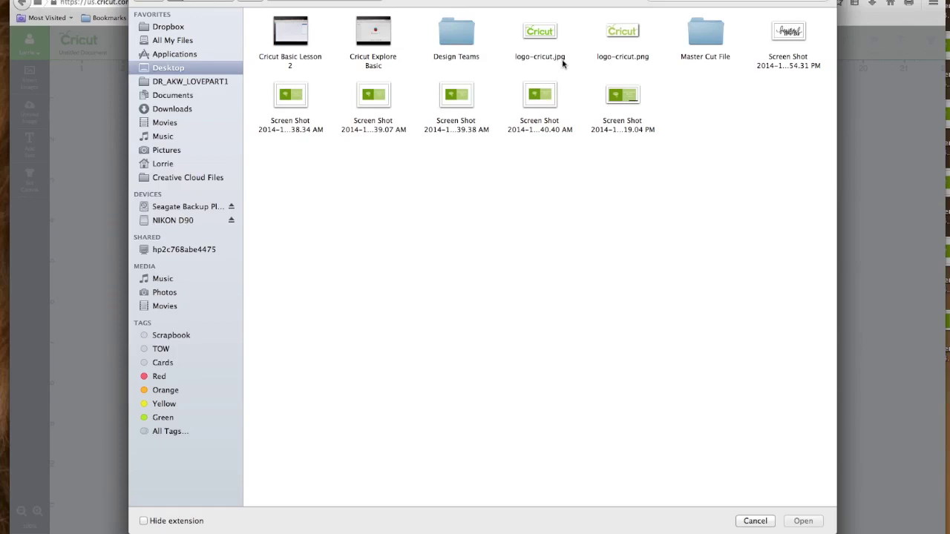
click(546, 36)
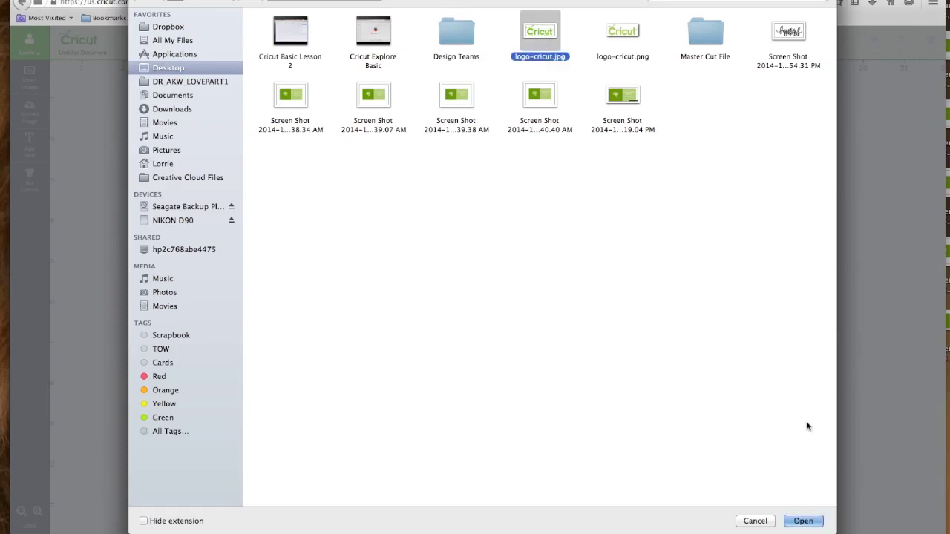
click(804, 521)
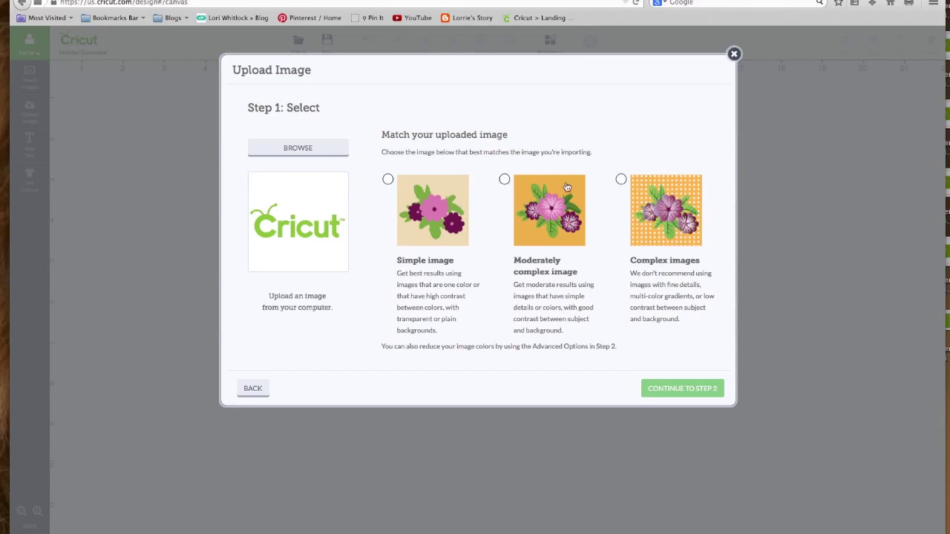
- Classify the logo as Complex images and continue to Step 2: Clean
click(621, 180)
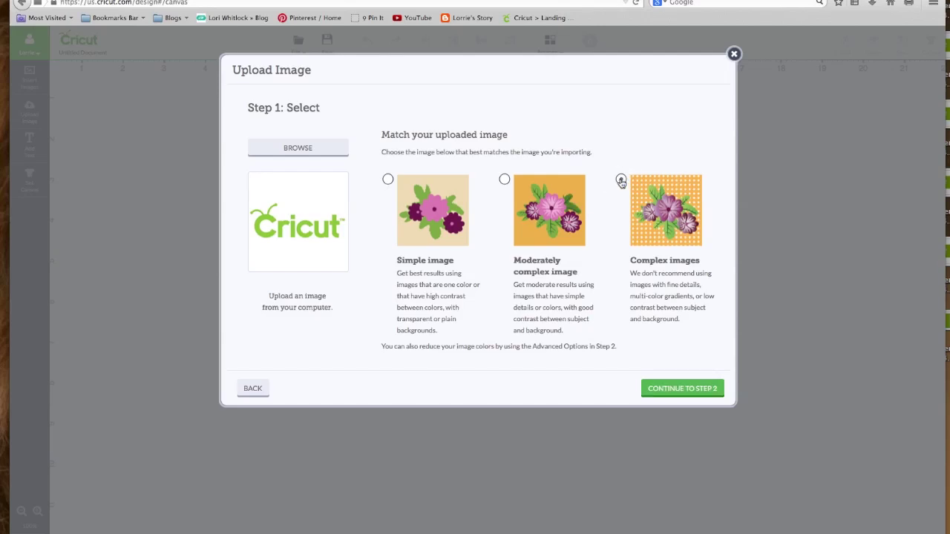
click(676, 390)
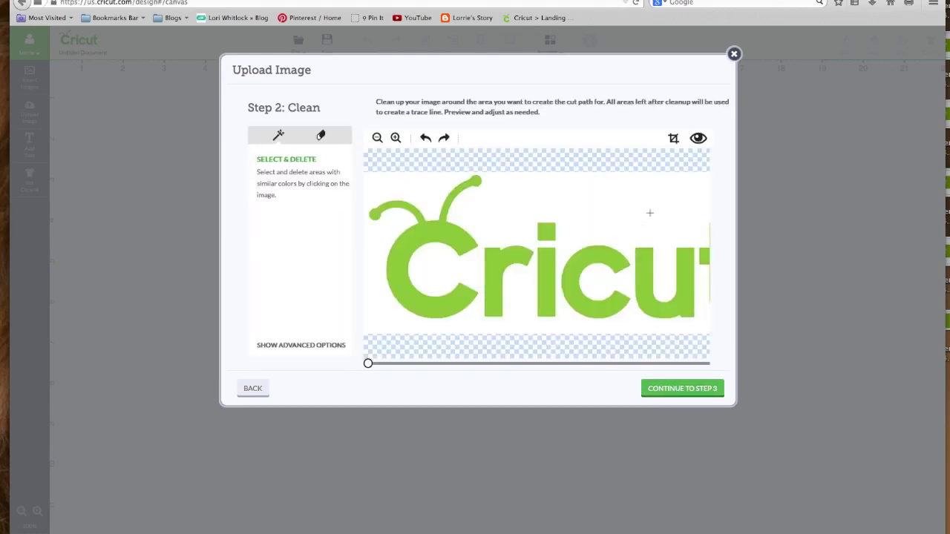
- Zoom out three times to fit the logo, then toggle the cut outline preview on and off
click(378, 139)
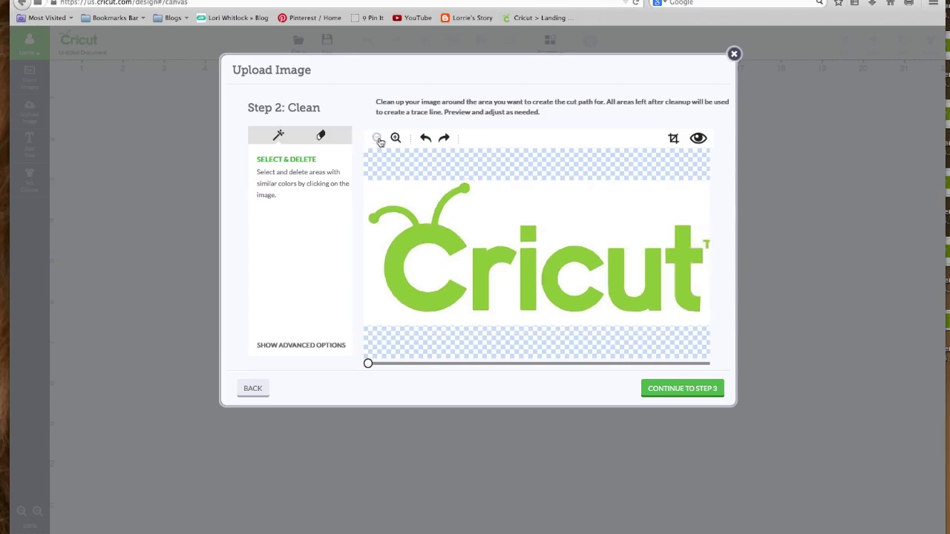
click(378, 139)
click(378, 139)
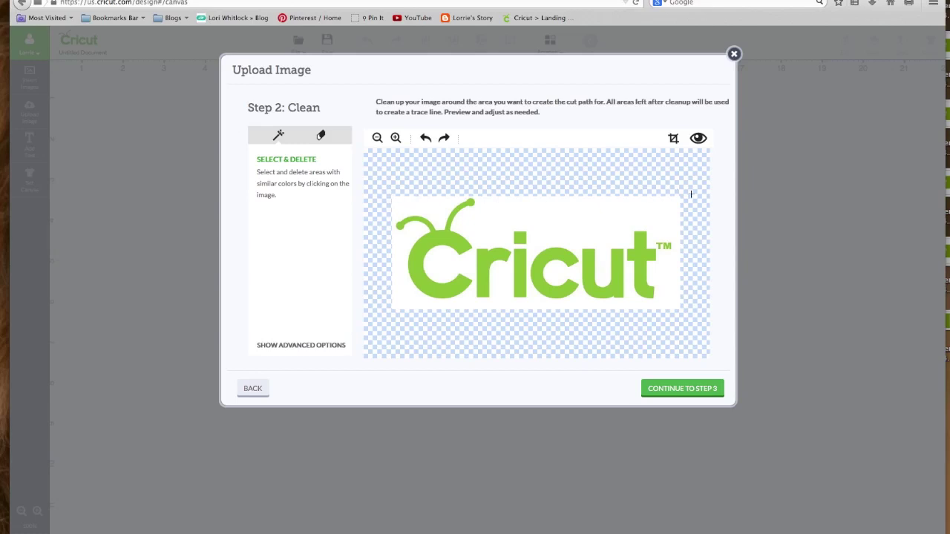
click(698, 139)
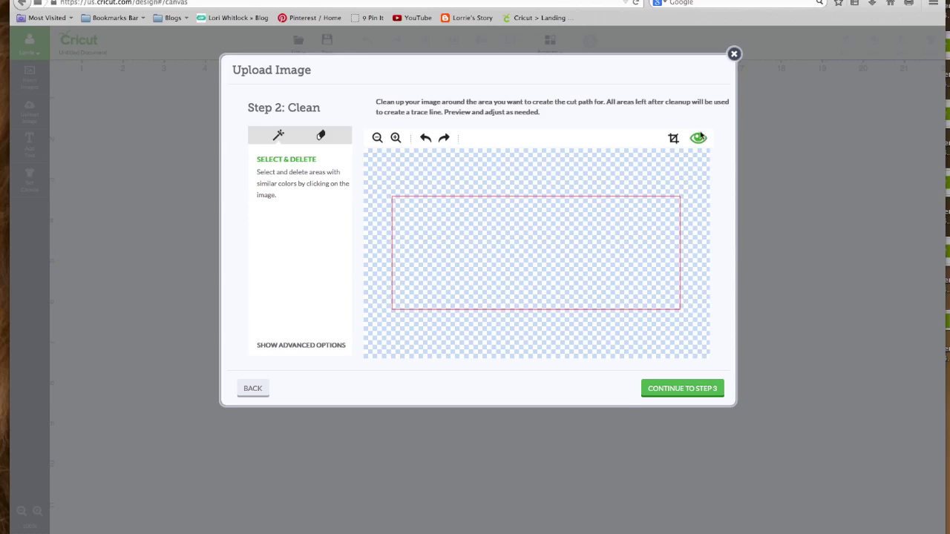
click(698, 140)
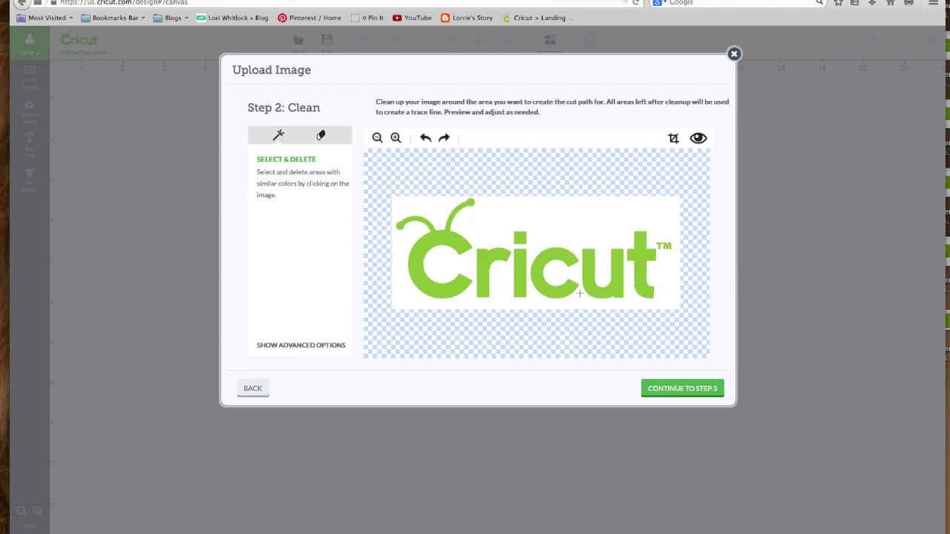
- Try removing the white background with Select & Delete, then undo it
click(280, 138)
click(585, 211)
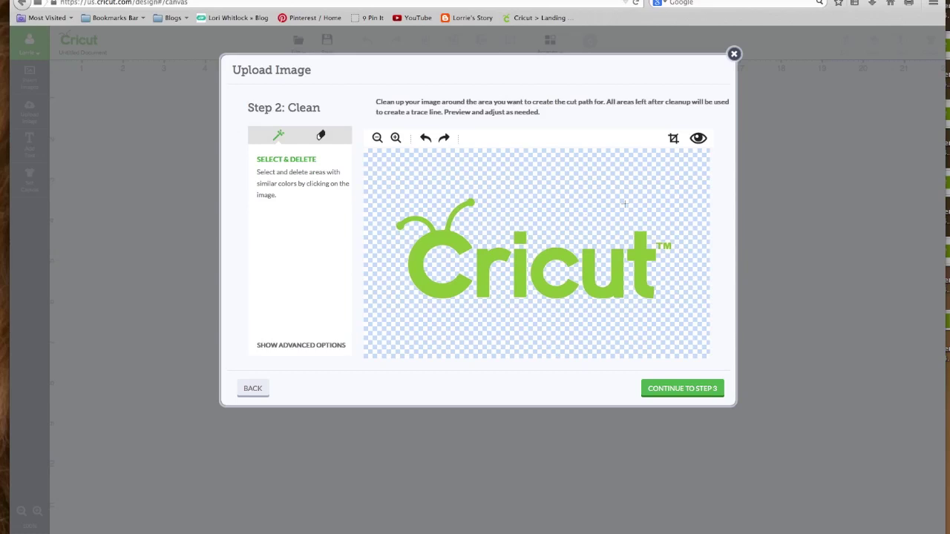
click(426, 138)
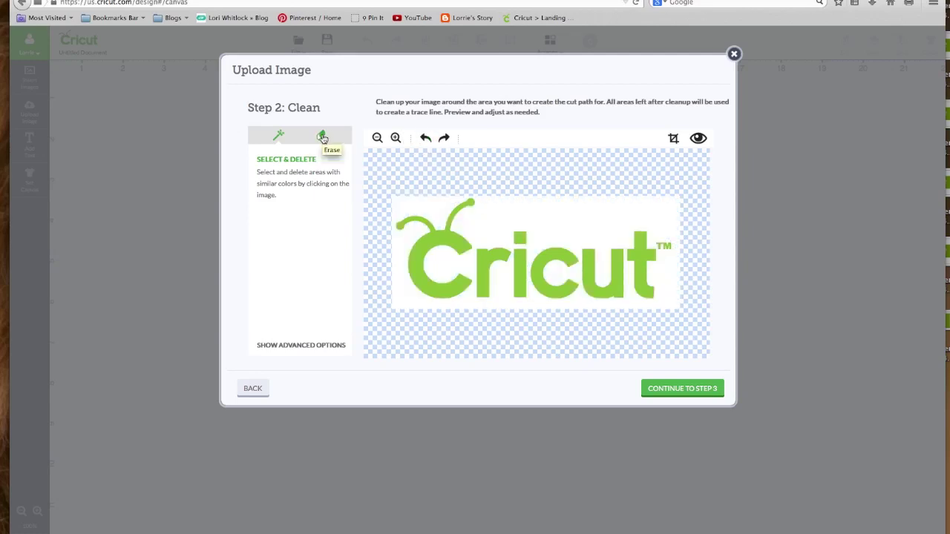
- Erase a strip of white background along the logo's top with an enlarged eraser
click(322, 136)
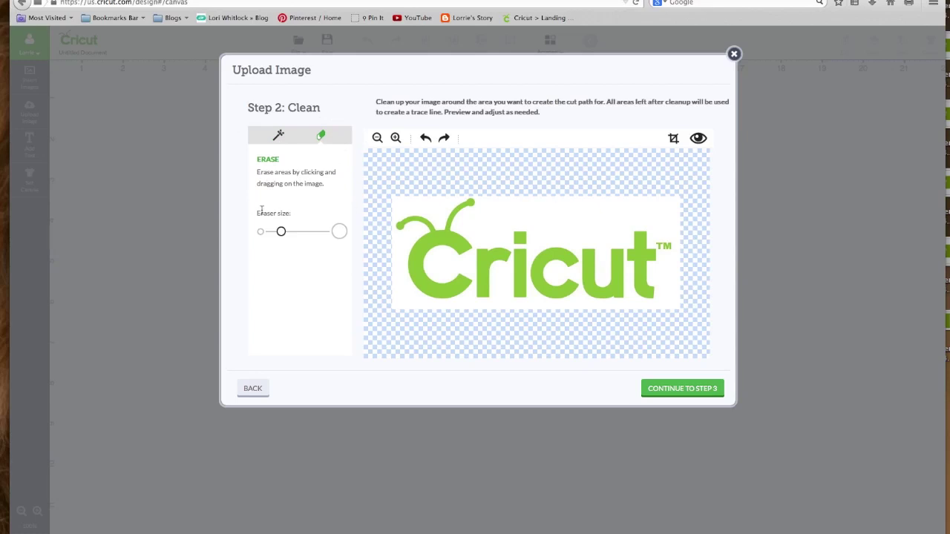
drag(281, 231, 297, 230)
mouse_move(524, 202)
mouse_down()
mouse_move(672, 210)
mouse_move(522, 208)
mouse_move(521, 197)
mouse_move(641, 193)
mouse_up()
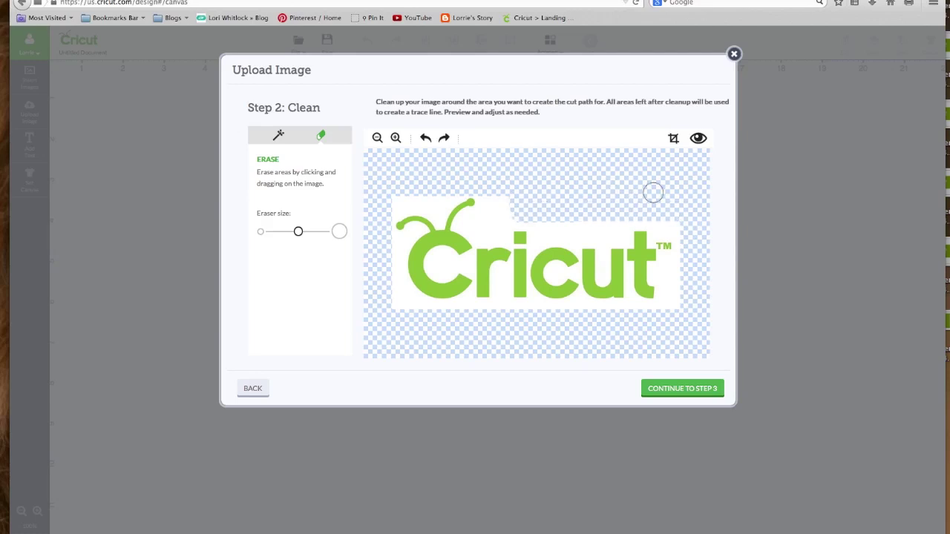
click(277, 139)
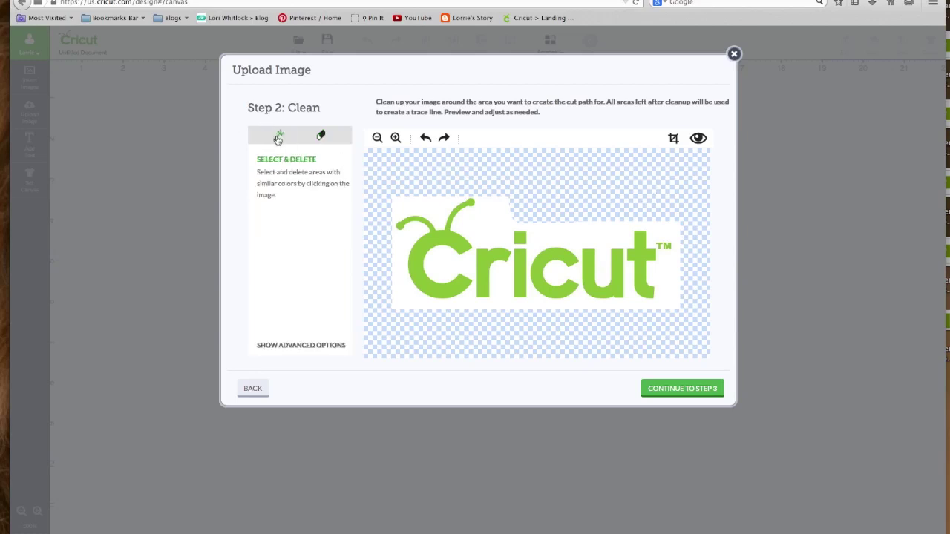
- Open advanced cleanup settings and lower the colour tolerance from 17 down to 1
click(312, 347)
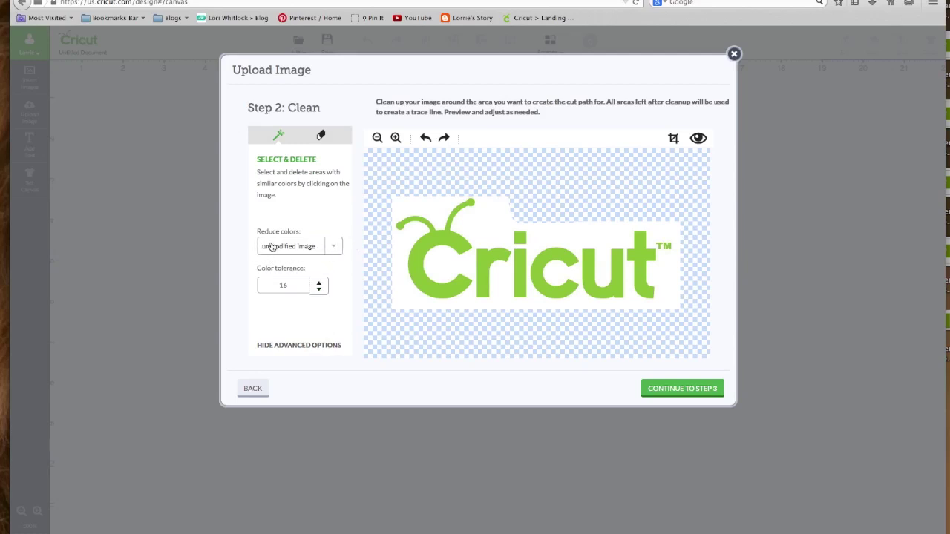
click(334, 248)
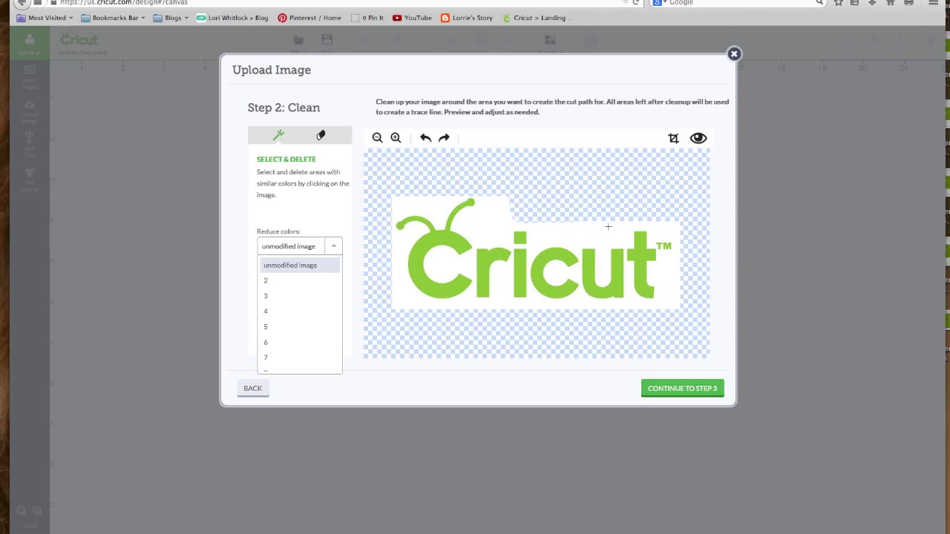
click(327, 222)
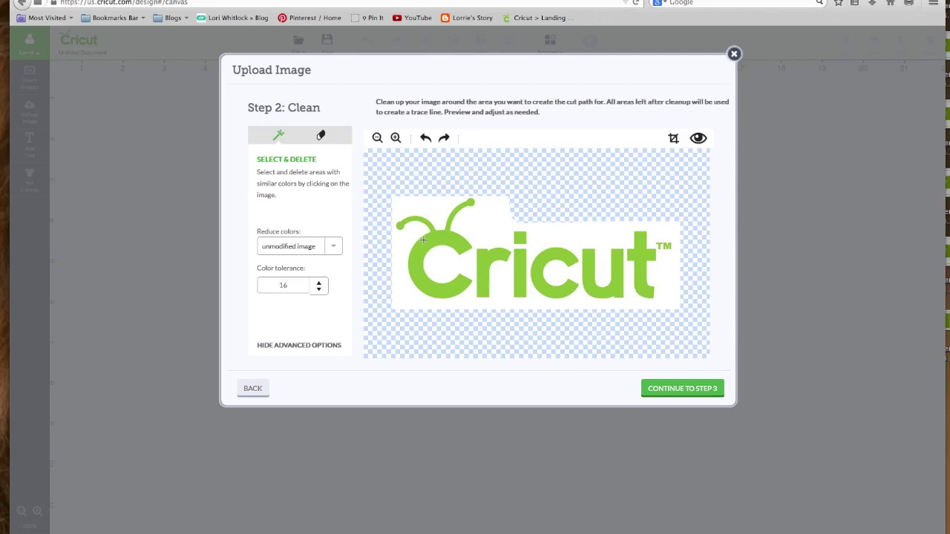
click(319, 283)
click(319, 290)
click(319, 290)
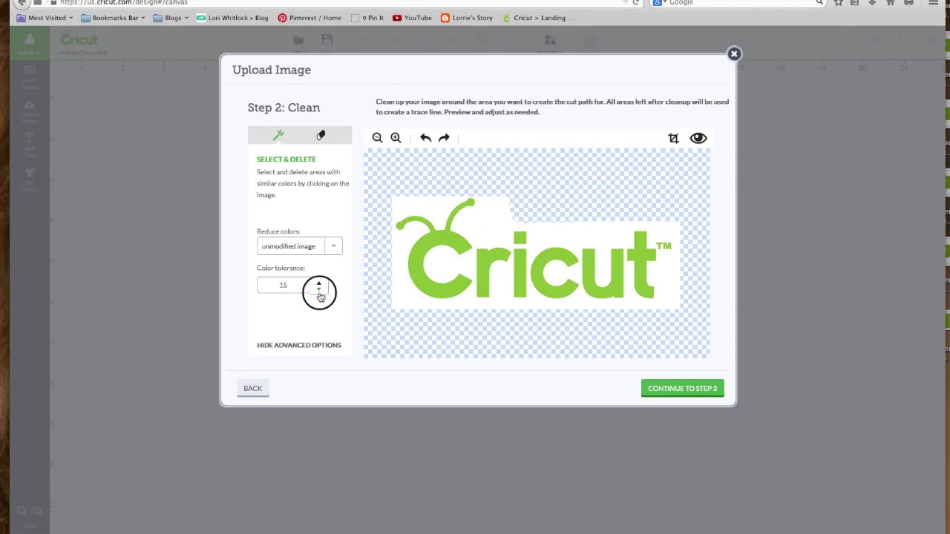
click(319, 290)
click(319, 290)
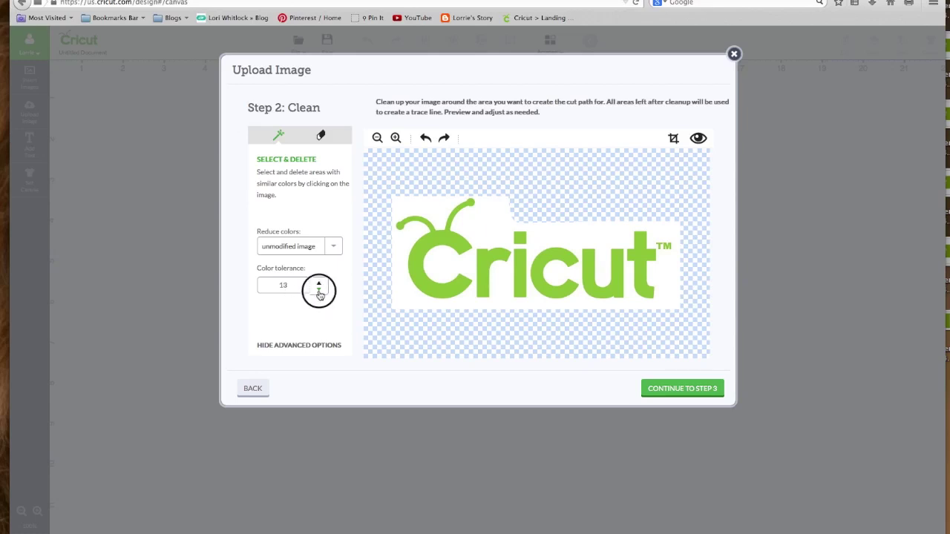
click(319, 291)
click(319, 292)
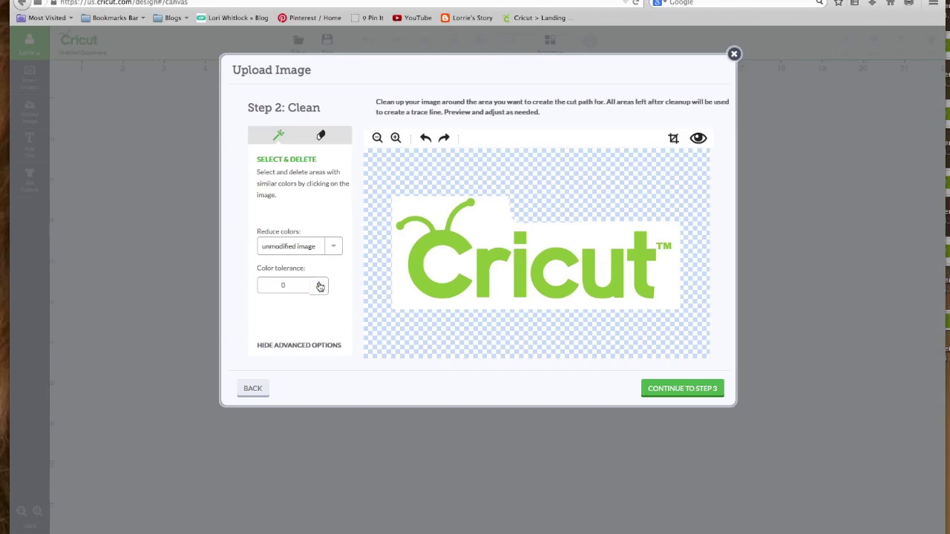
click(319, 282)
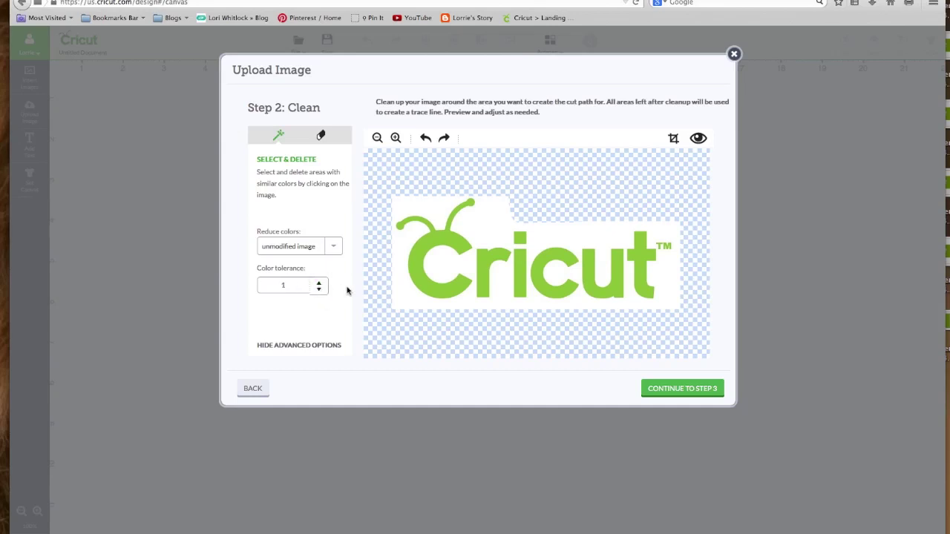
- Remove the inside of the green C, then set tolerance to 0 and remove the letter r
click(446, 236)
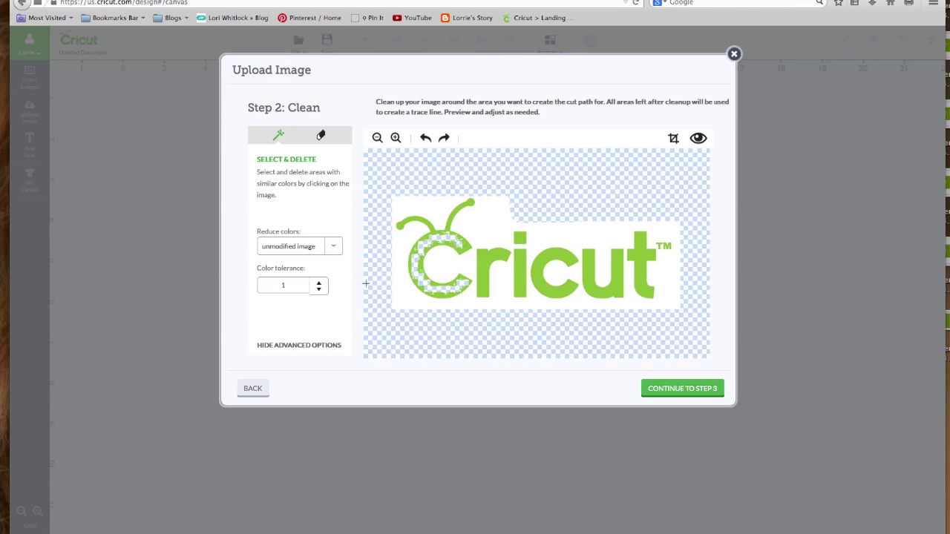
click(319, 283)
click(319, 282)
click(319, 283)
click(319, 284)
click(276, 287)
text(0)
click(484, 256)
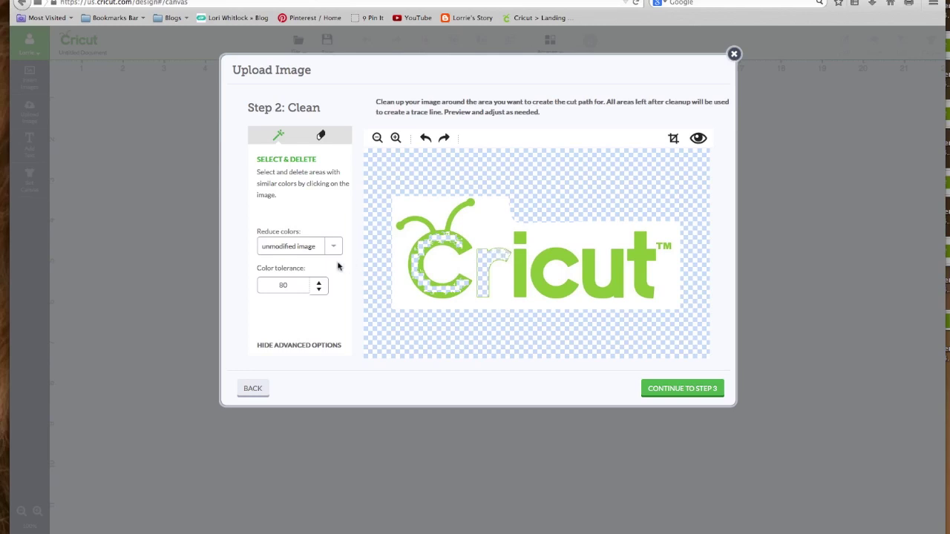
- Undo those removals, delete only the white background, preview the cut, and continue to Step 3
click(426, 140)
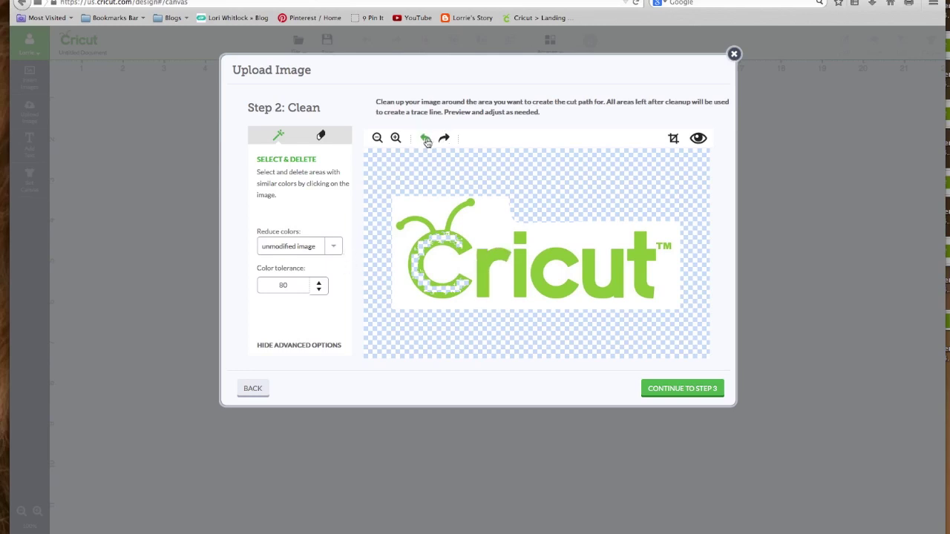
click(426, 141)
click(426, 141)
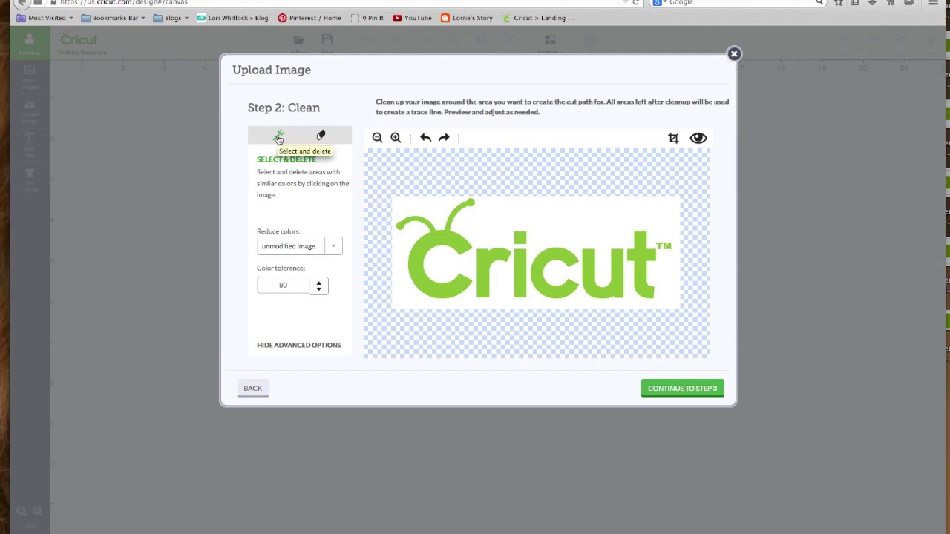
click(560, 211)
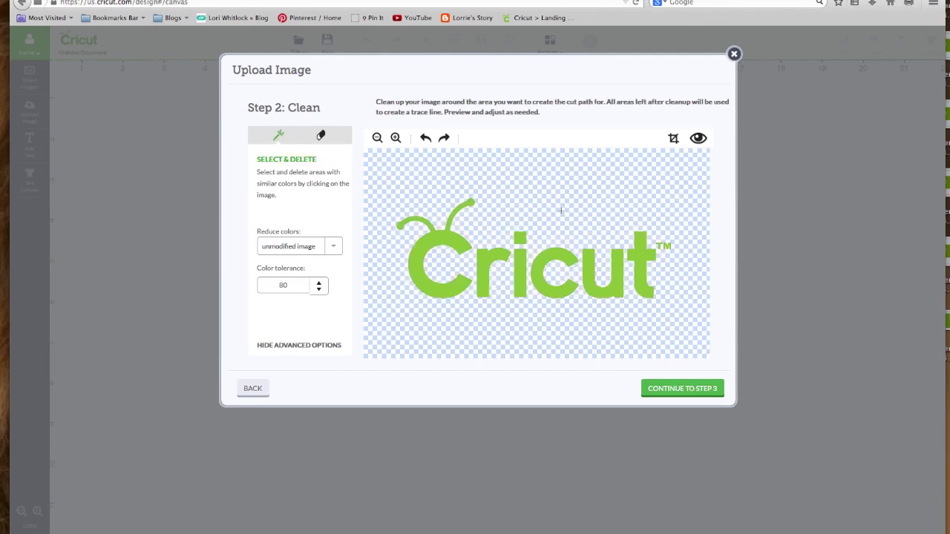
click(698, 139)
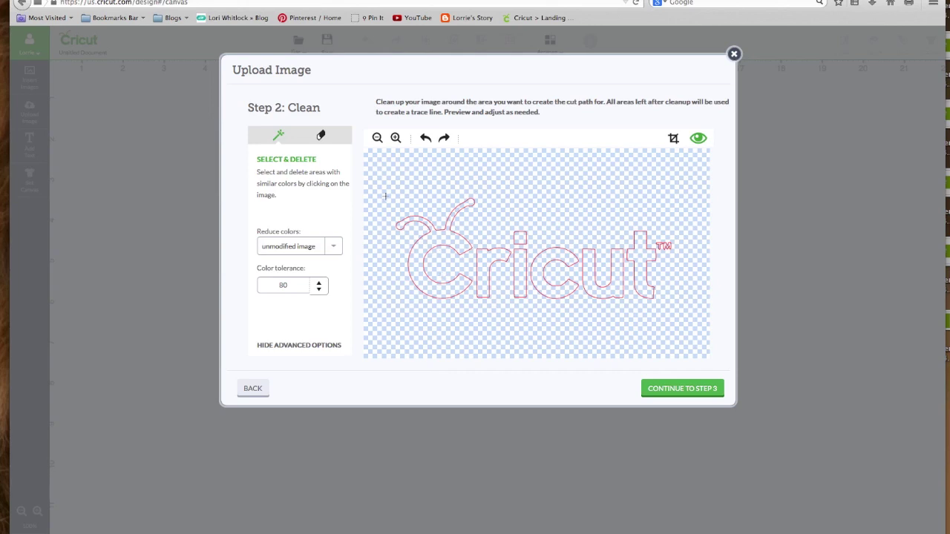
click(681, 389)
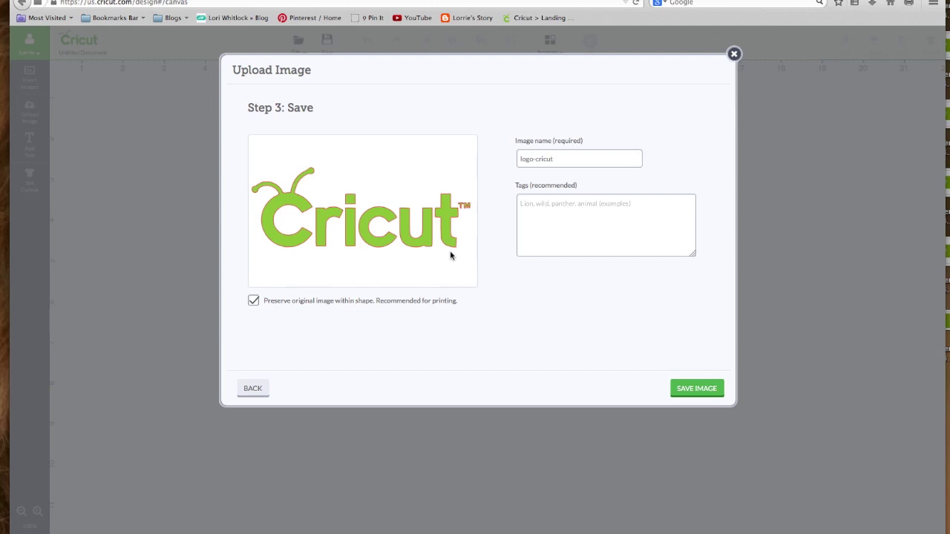
- Uncheck 'Preserve original image within shape' and save the image as logo-cricut
click(253, 303)
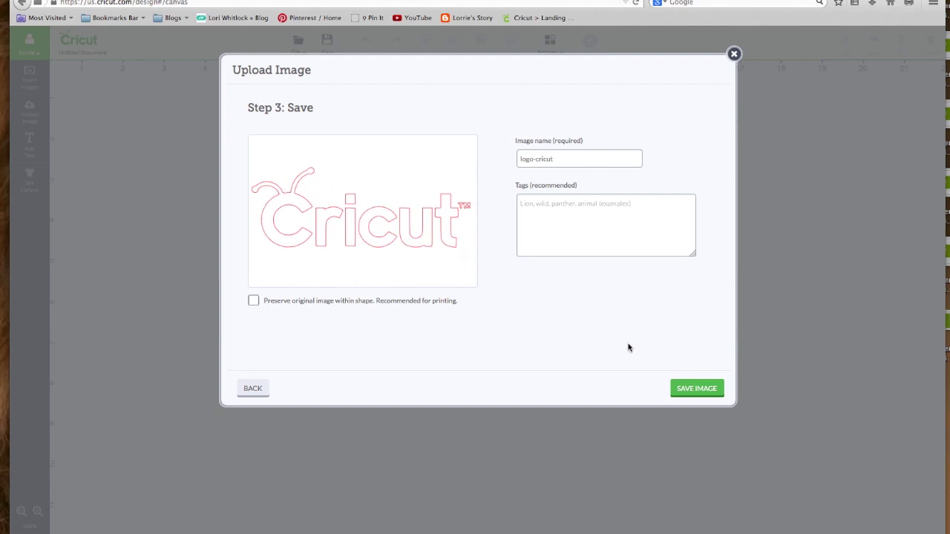
click(690, 391)
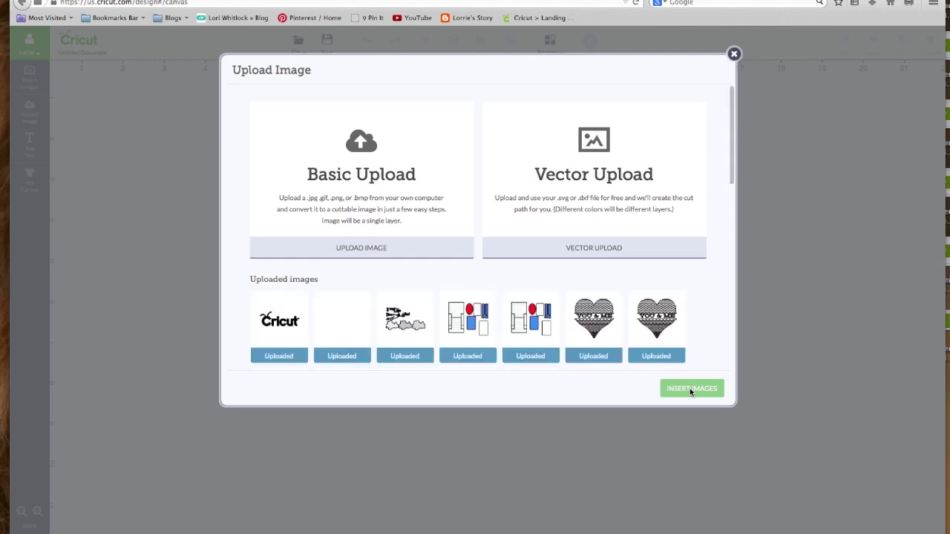
- Insert logo-cricut onto the canvas, move it toward the top left, and open Mat Preview
click(286, 315)
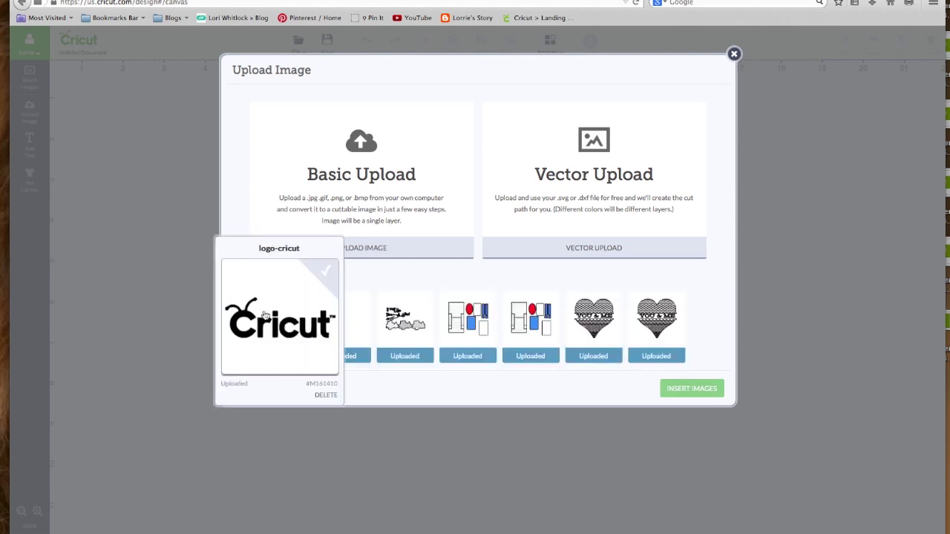
mouse_move(304, 299)
click(325, 275)
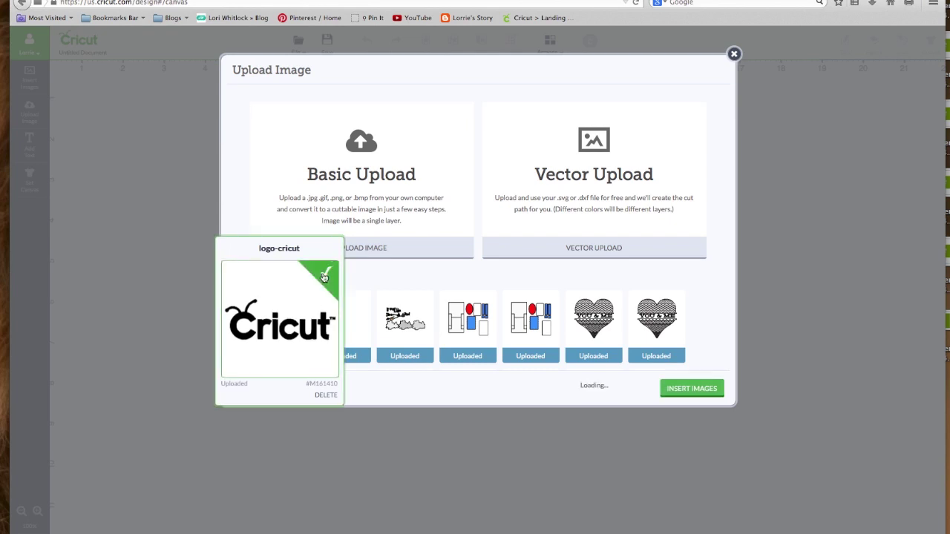
click(681, 394)
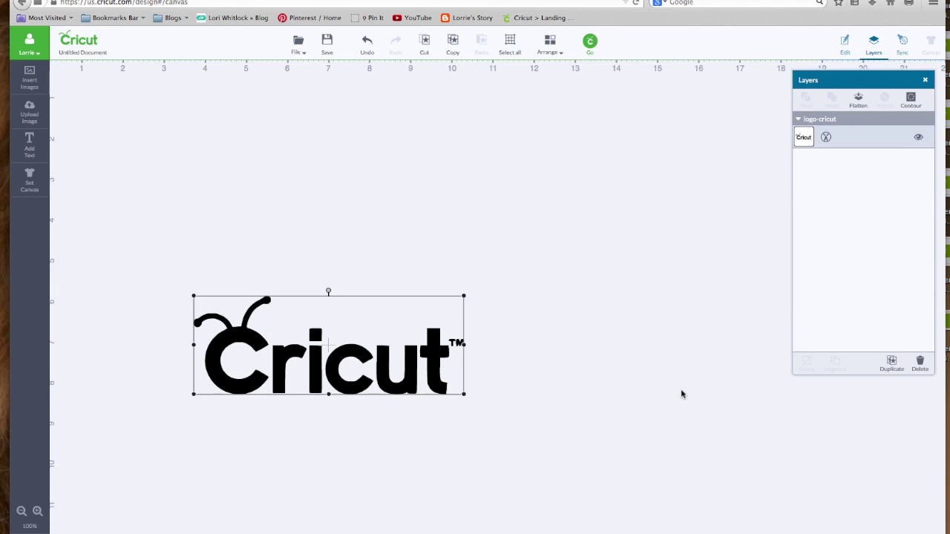
drag(434, 384, 414, 230)
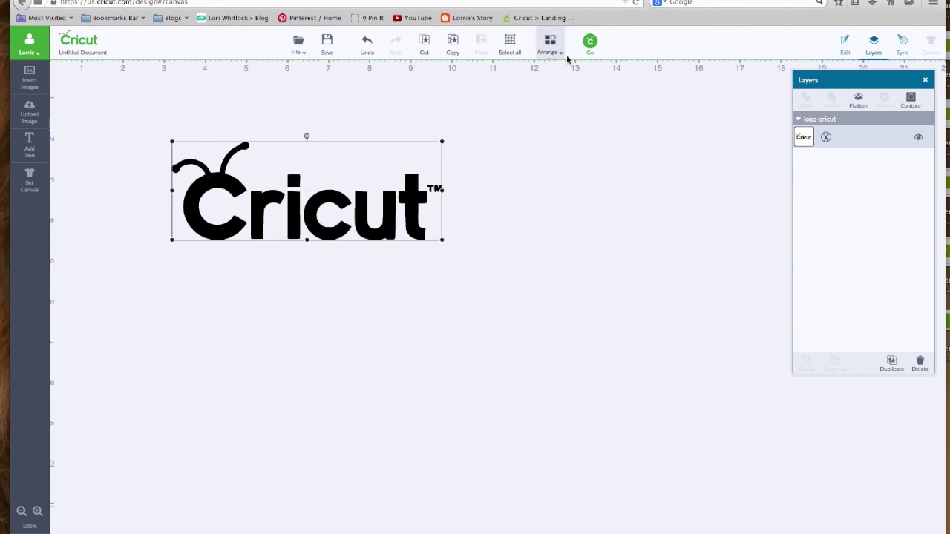
click(594, 50)
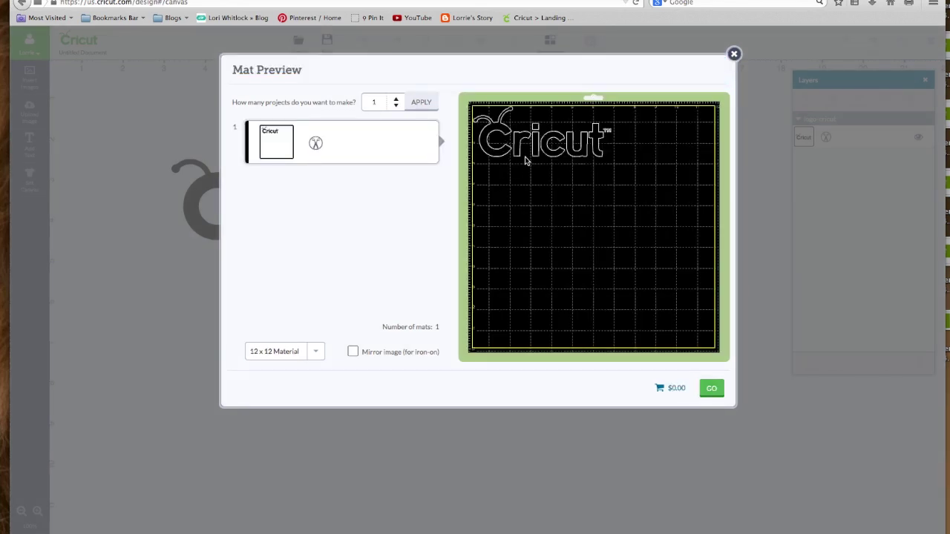
- Close Mat Preview and set the logo's line type to Write, then back to Cut
click(734, 54)
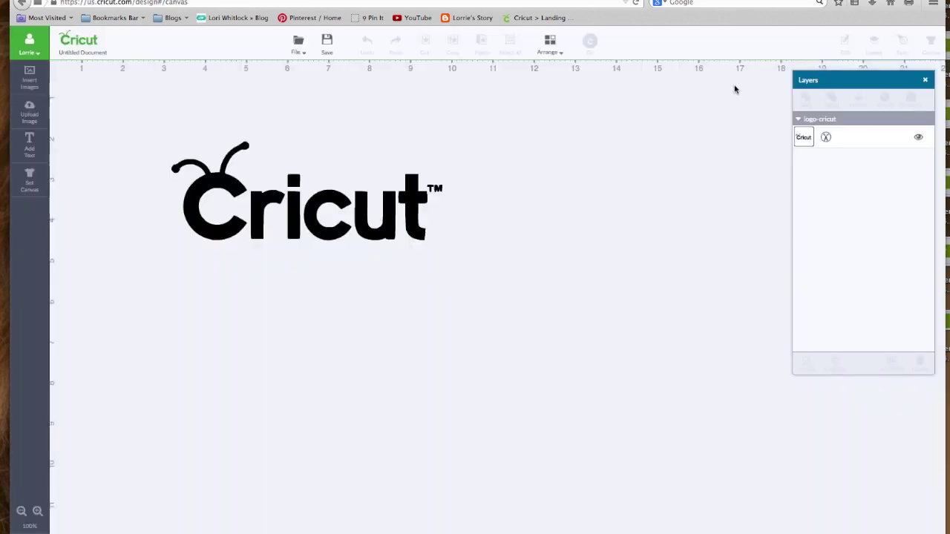
click(825, 140)
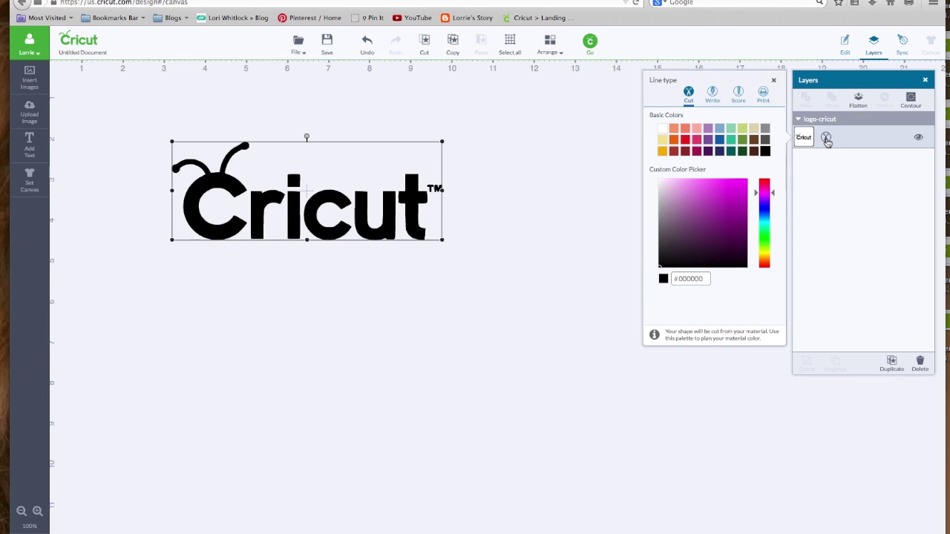
click(713, 96)
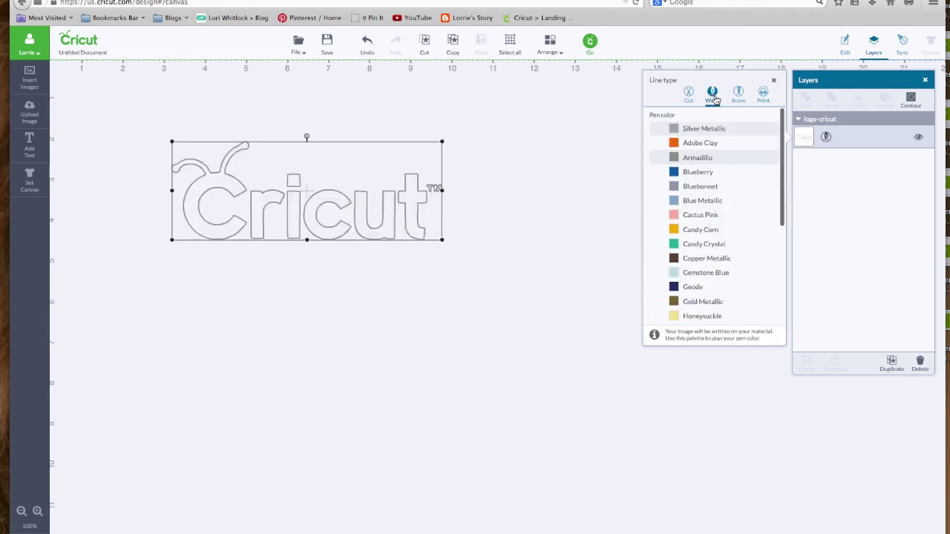
click(774, 81)
click(825, 136)
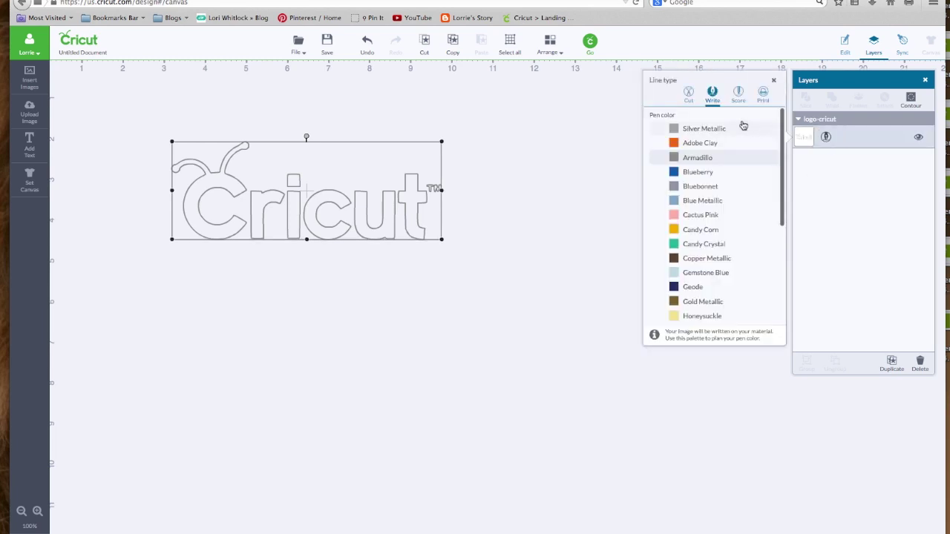
click(689, 92)
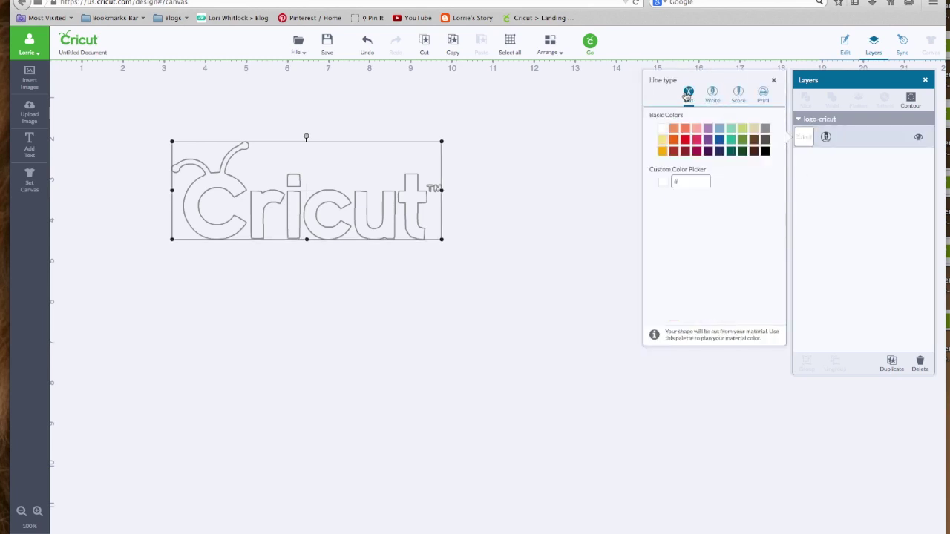
- Move the logo to the canvas's upper right and reopen Upload Image
click(547, 228)
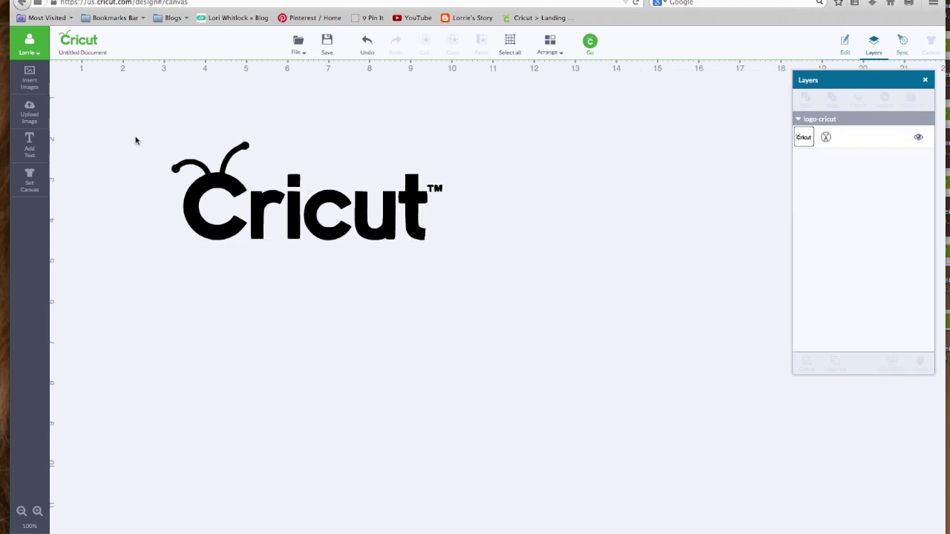
drag(252, 191, 516, 134)
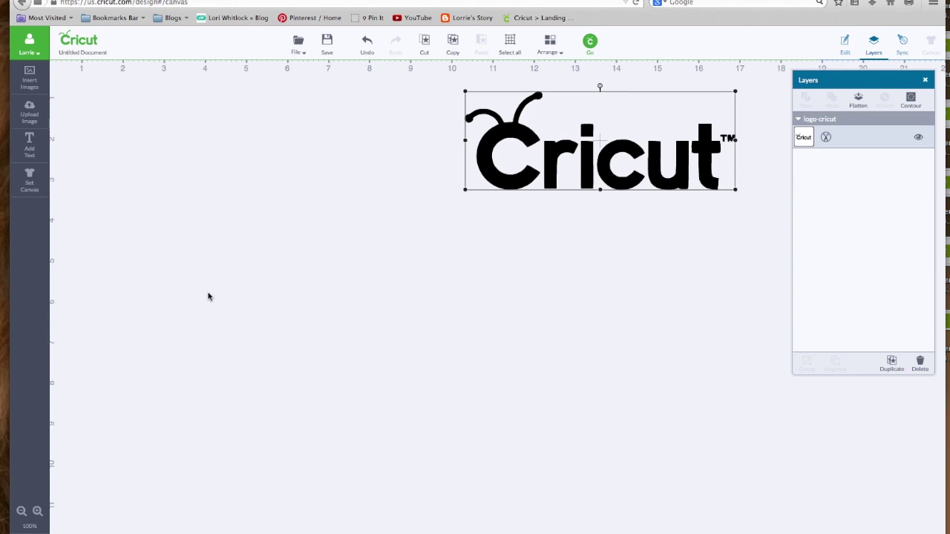
click(30, 112)
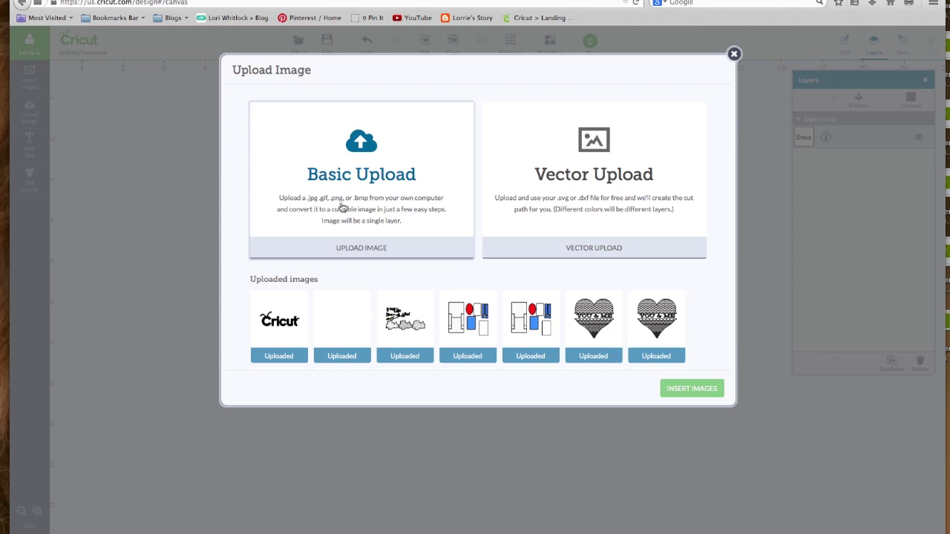
- Start a basic upload of logo-cricut.png and classify it as Complex images
click(353, 253)
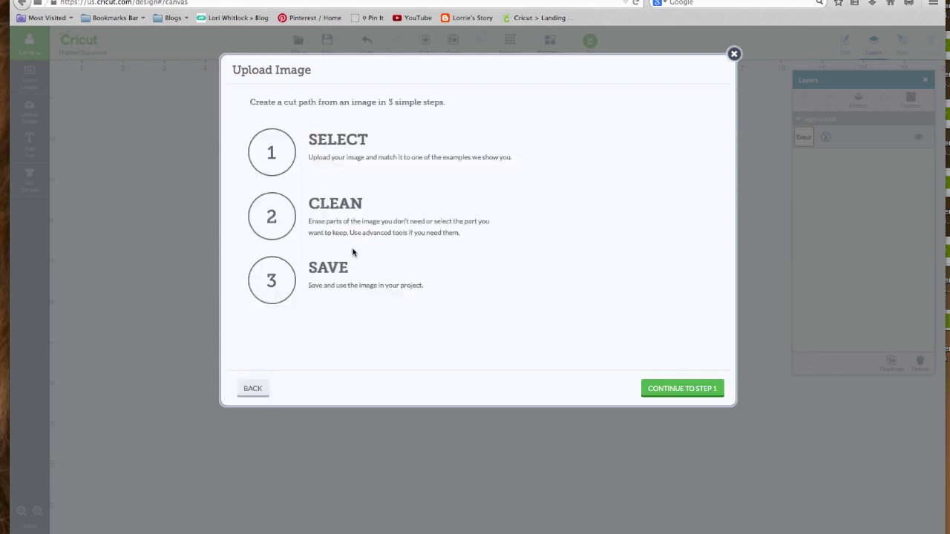
click(678, 389)
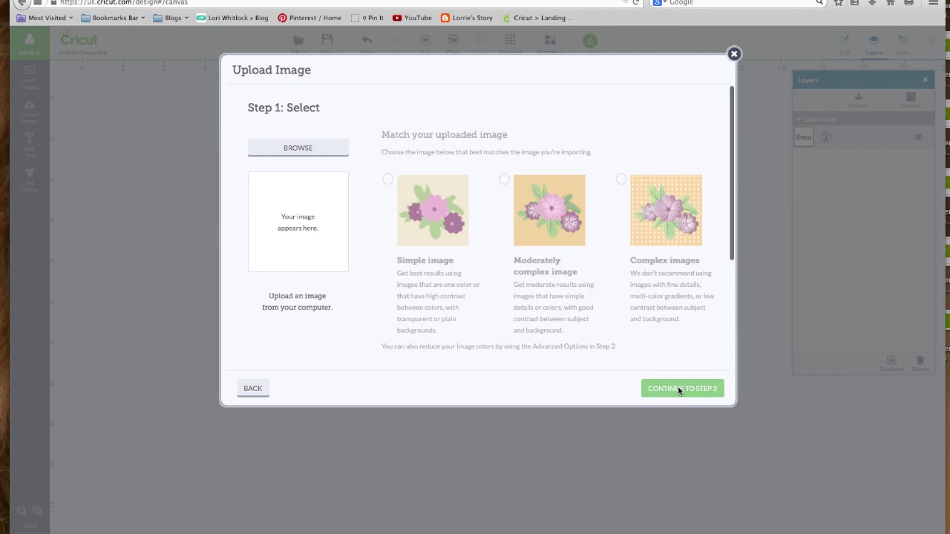
click(315, 152)
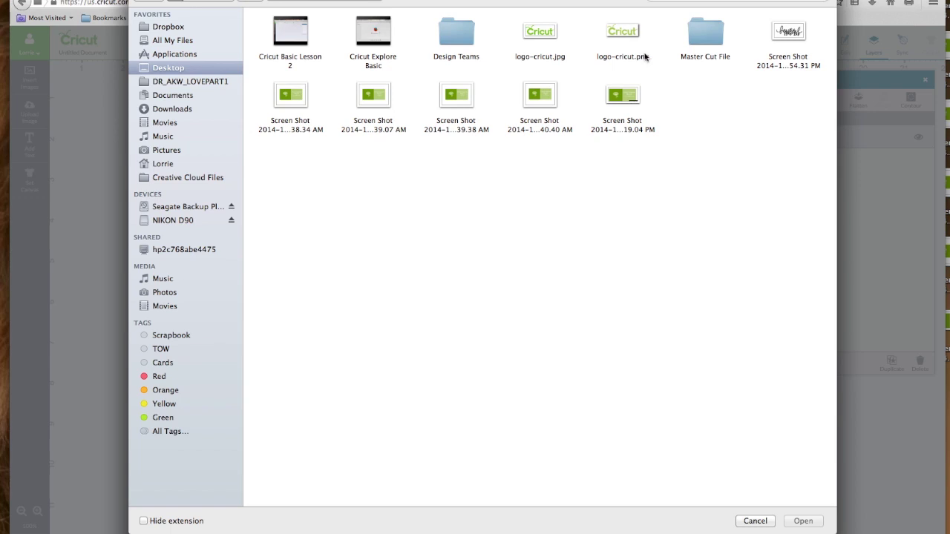
click(626, 32)
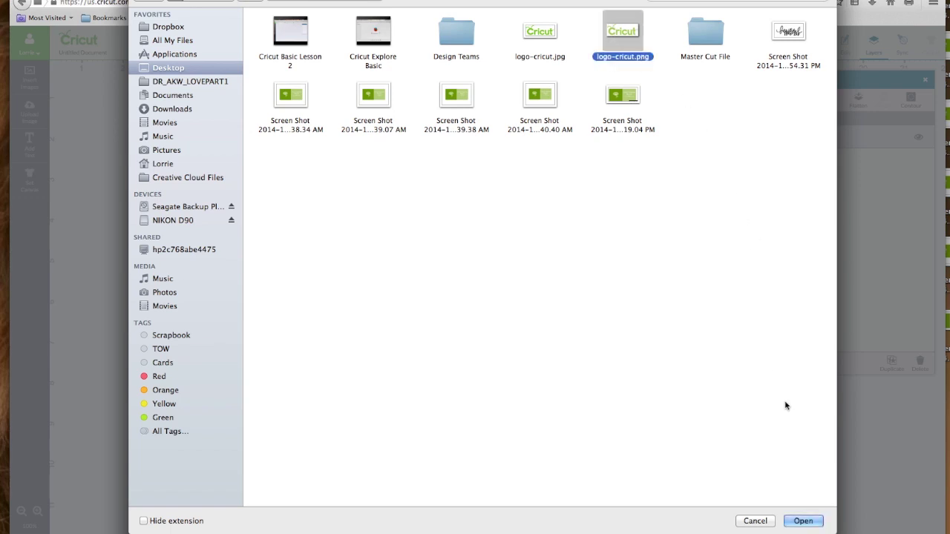
click(802, 520)
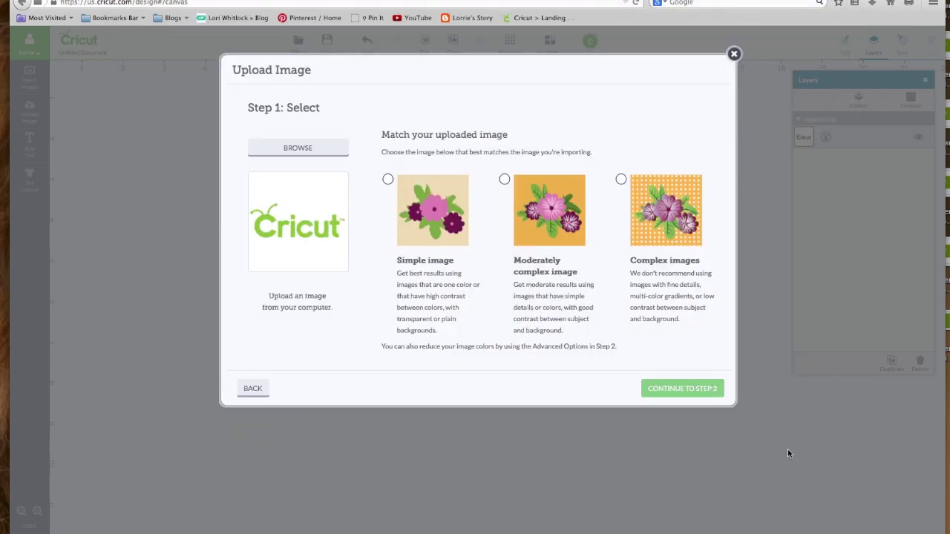
click(621, 180)
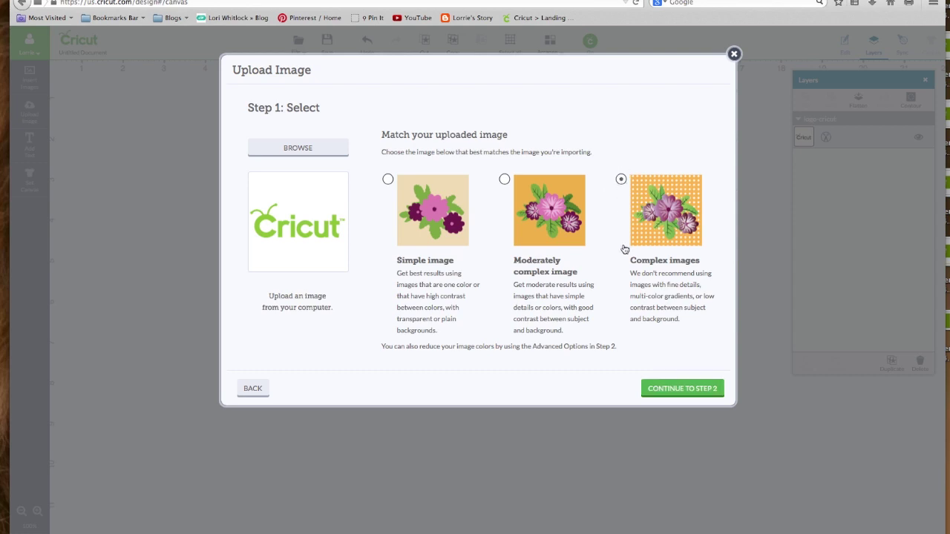
- Move past cleanup, check the cut preview, and save logo-cricut with Preserve original image ticked
click(666, 394)
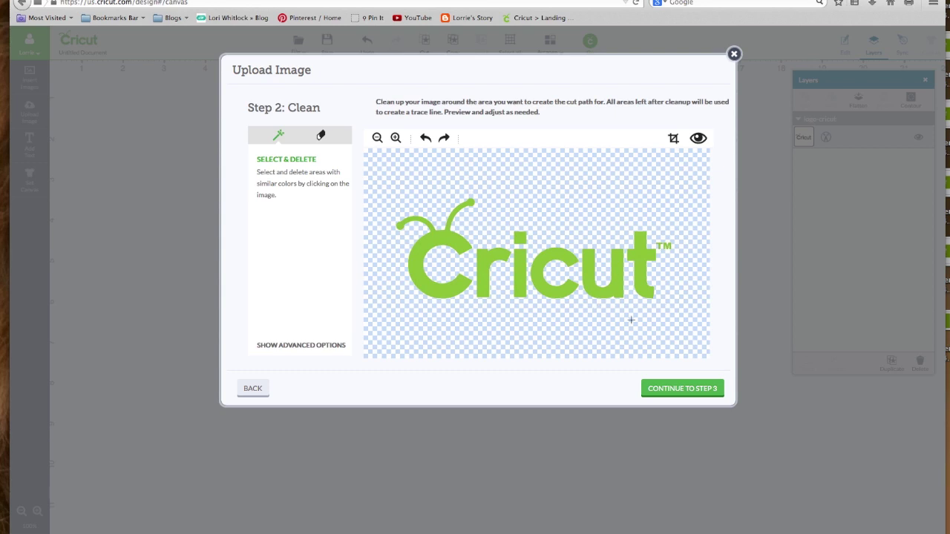
click(698, 139)
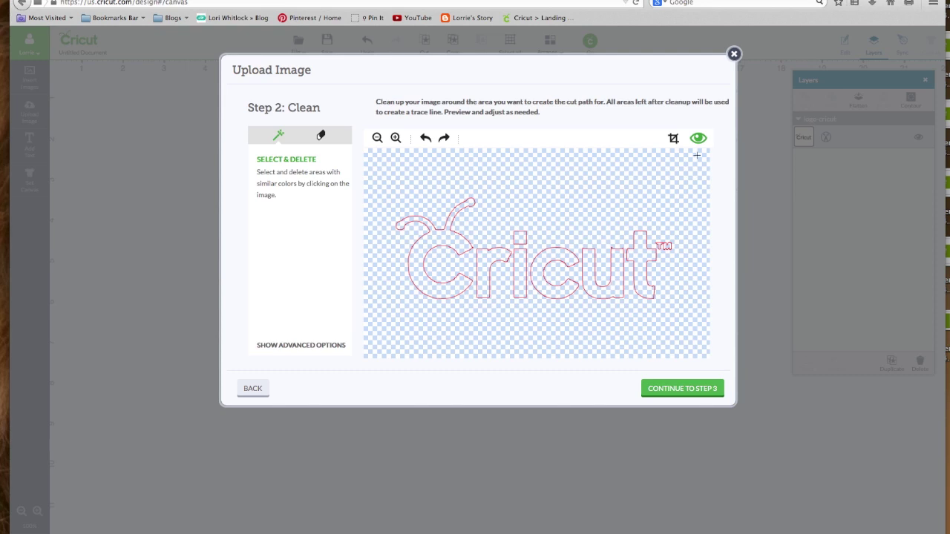
click(698, 138)
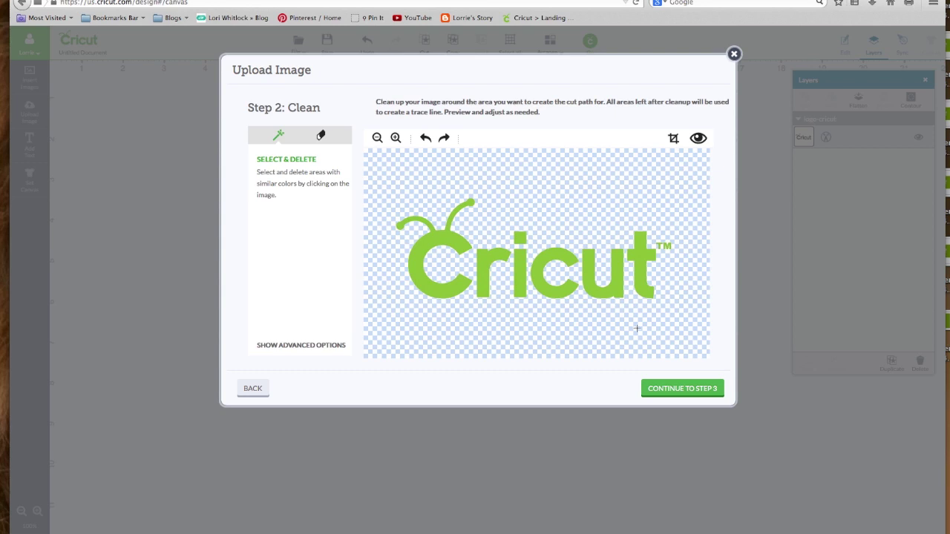
click(653, 390)
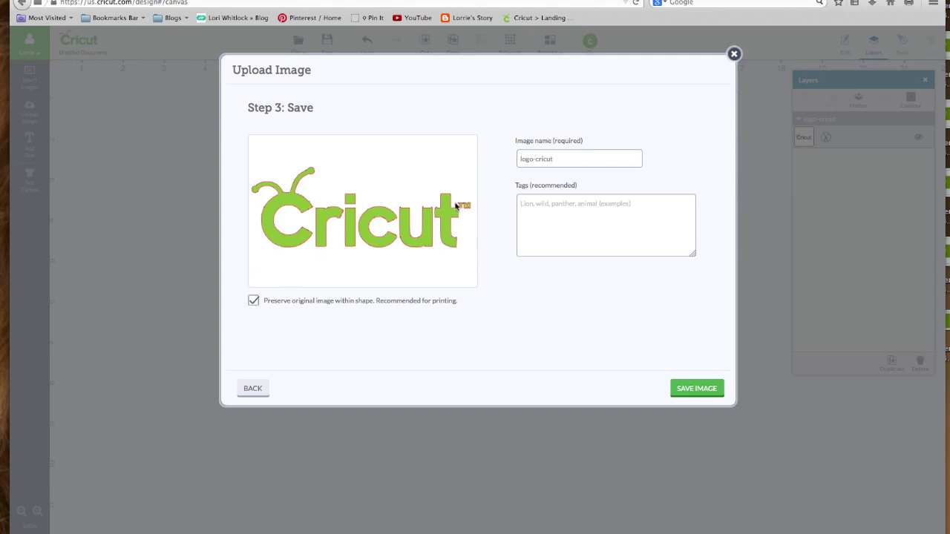
click(255, 304)
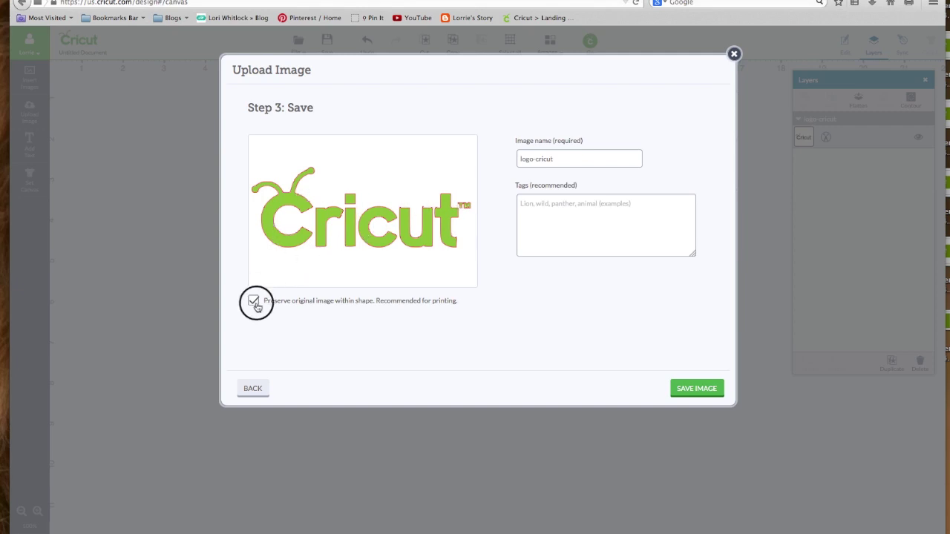
click(695, 389)
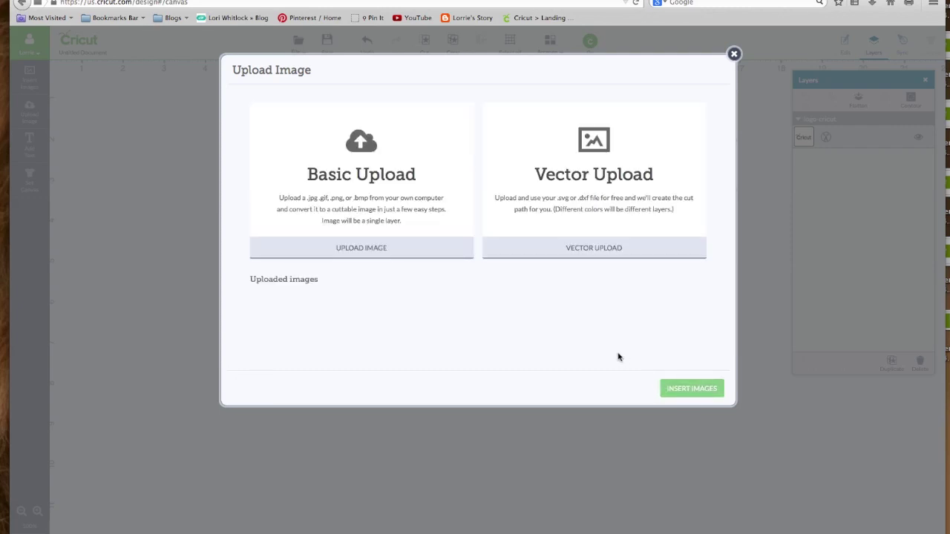
- Insert the new logo-cricut thumbnail onto the canvas and drag it directly beneath the first logo
click(278, 318)
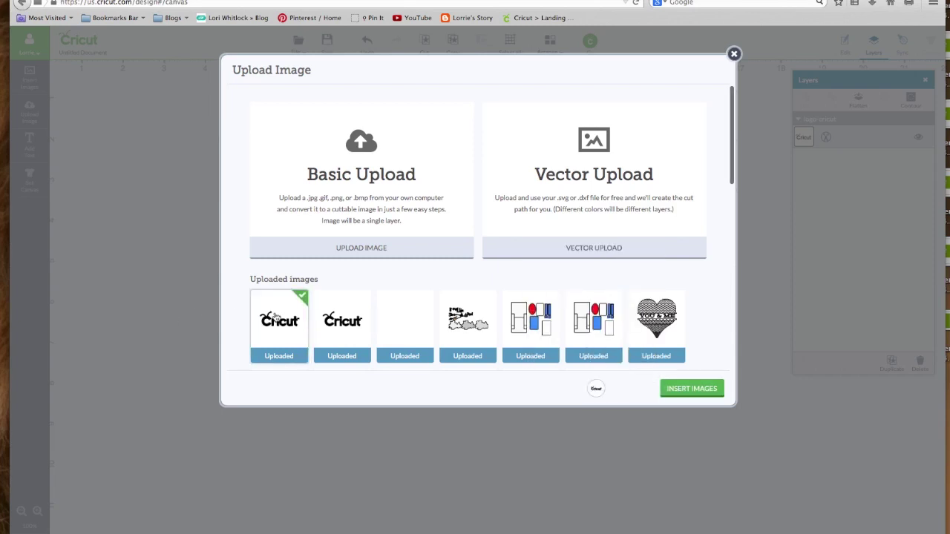
click(663, 389)
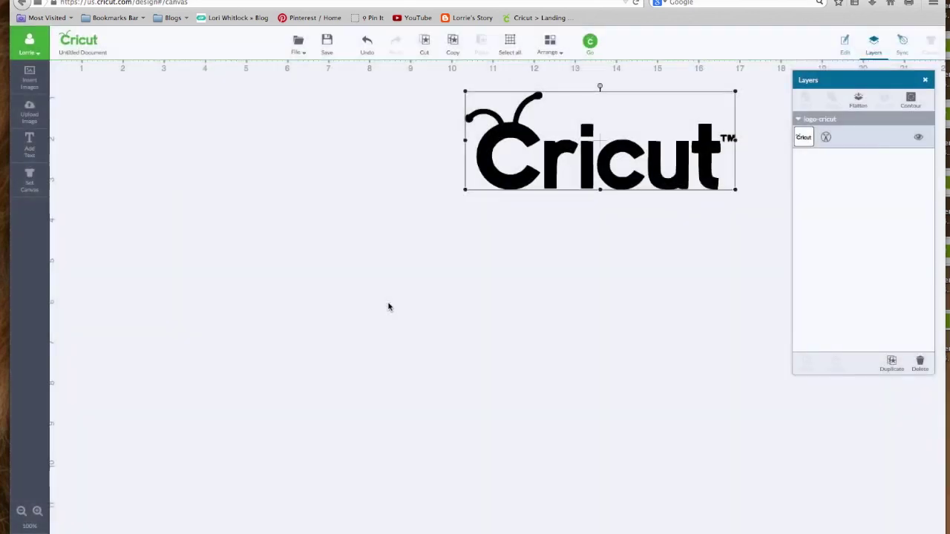
drag(378, 367, 641, 297)
click(341, 321)
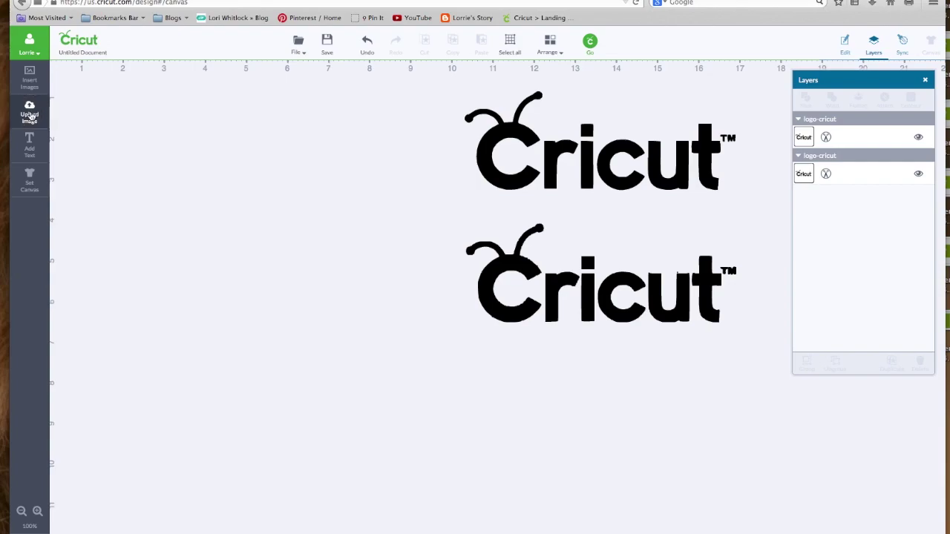
click(30, 114)
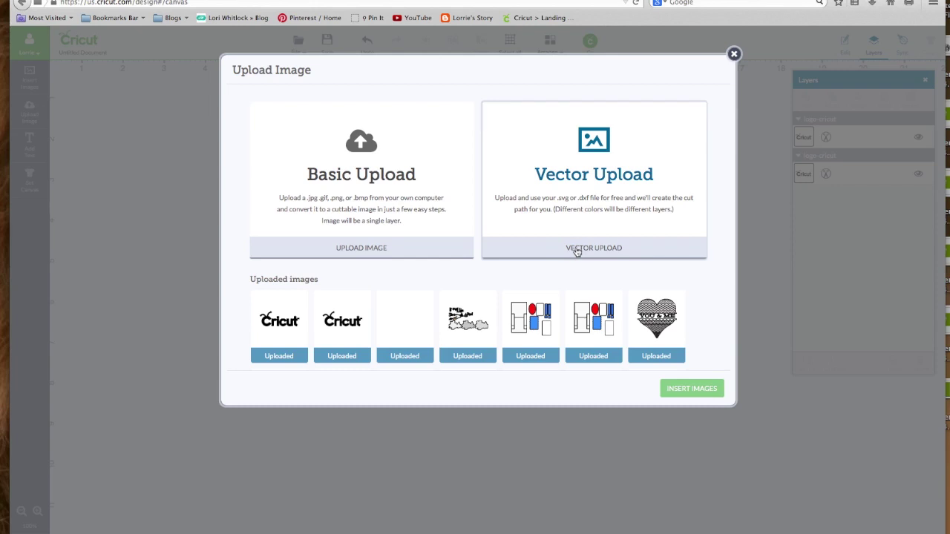
- Upload Cricut.svg as a vector image and save it to the uploads library
click(598, 249)
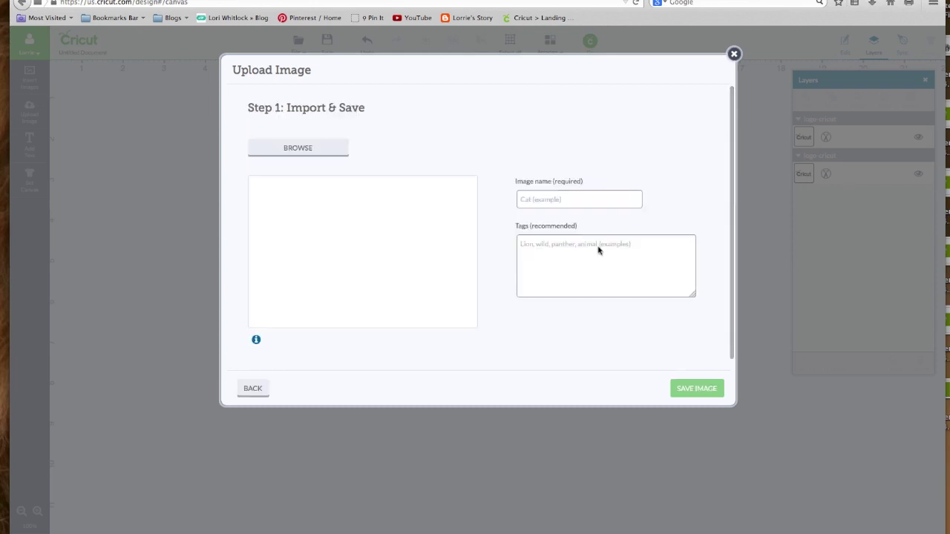
click(280, 153)
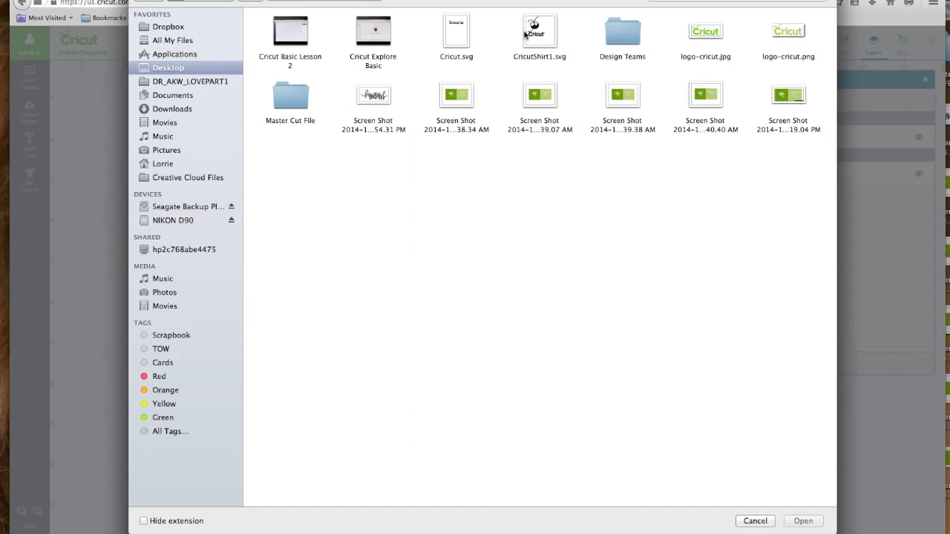
click(457, 35)
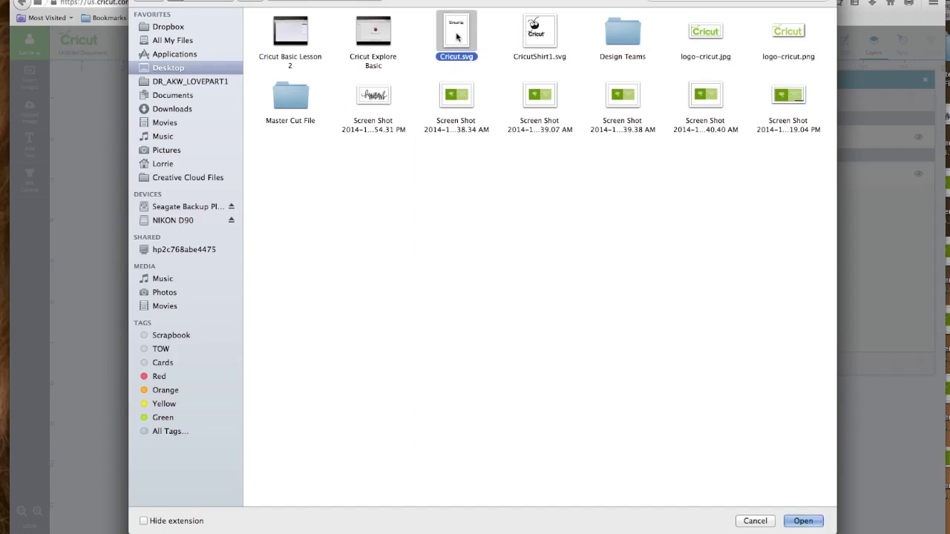
click(801, 522)
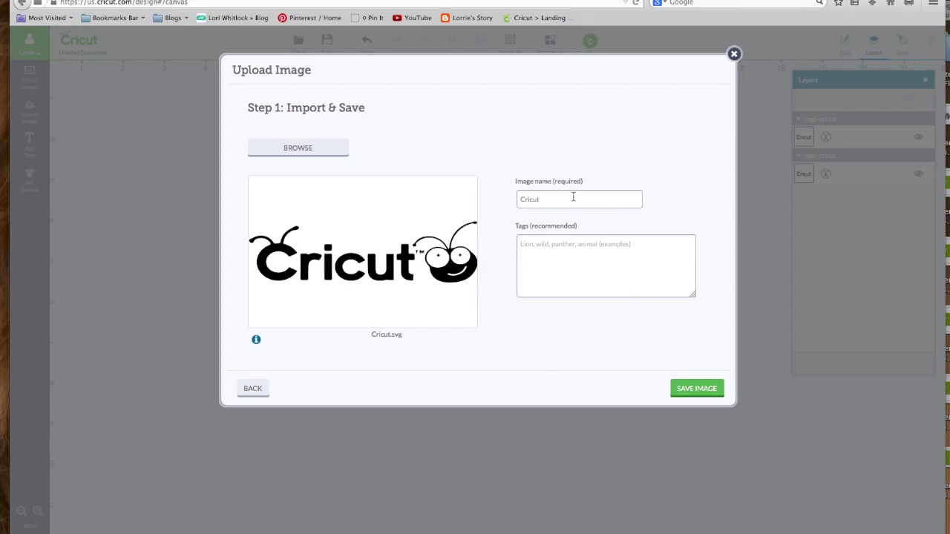
click(698, 393)
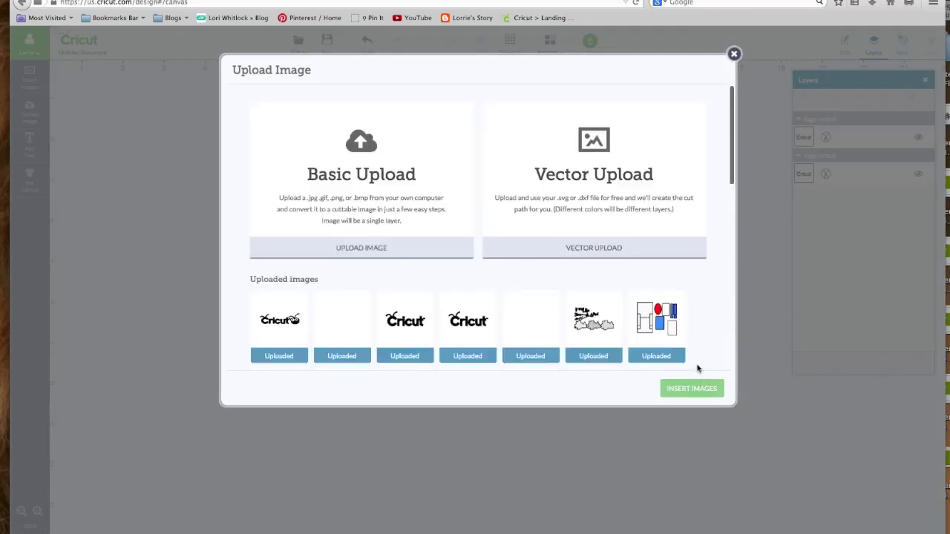
- Insert the bug-face Cricut logo and resize it to match the other two logos
mouse_move(282, 314)
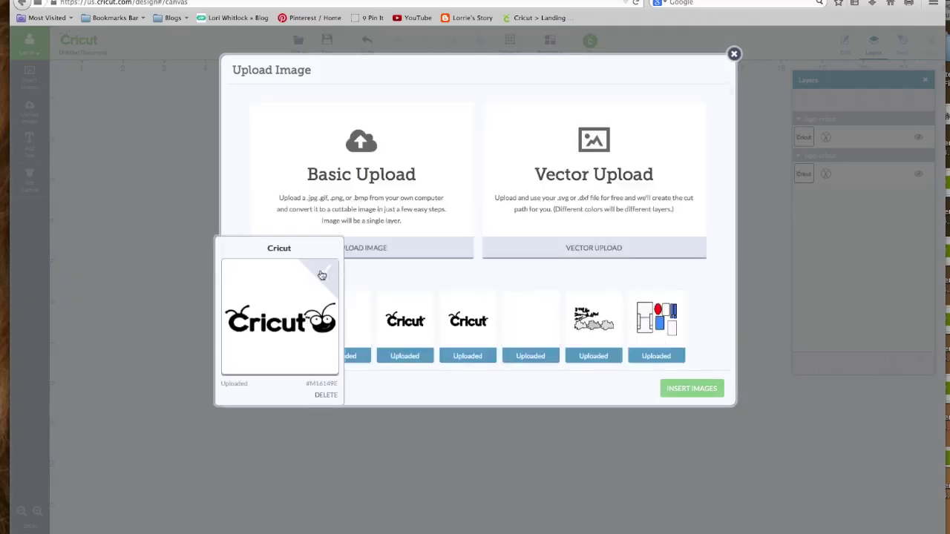
click(320, 272)
click(692, 387)
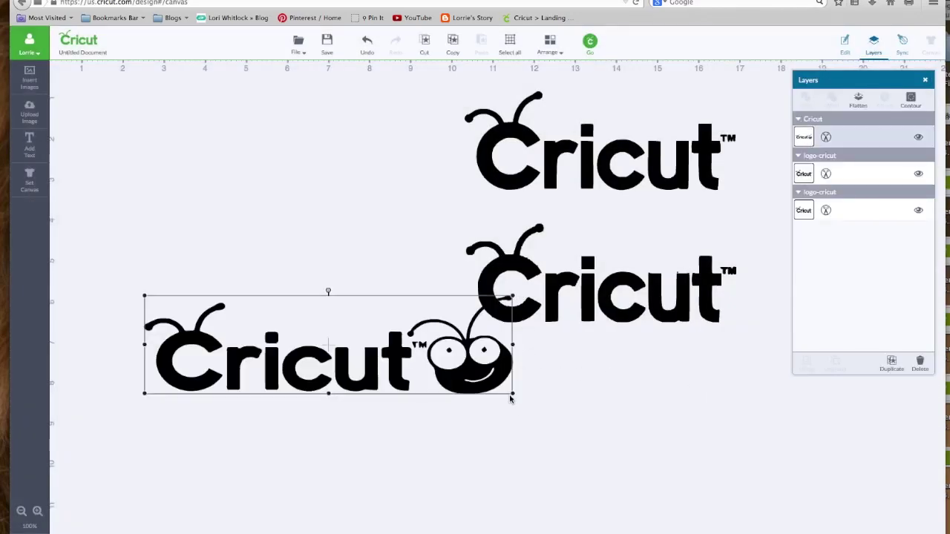
drag(512, 397, 695, 423)
click(605, 493)
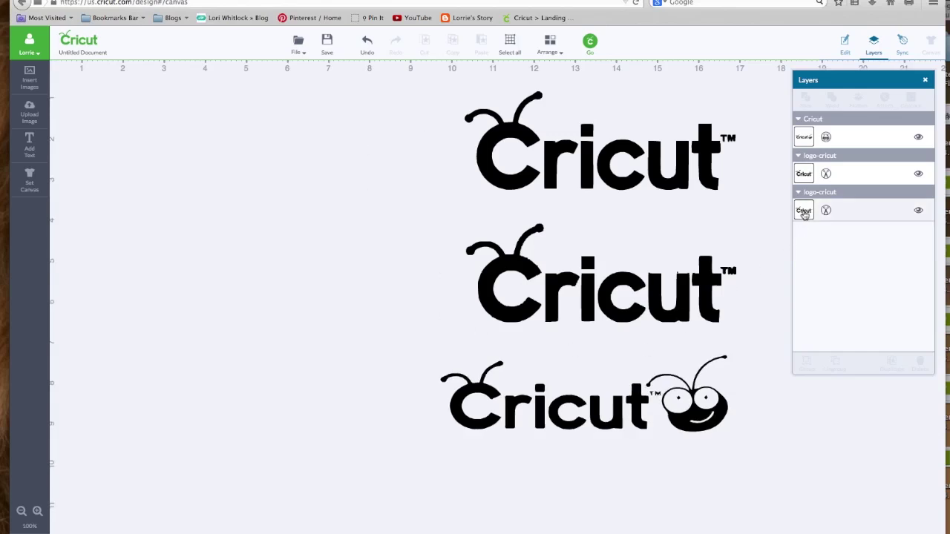
- Colour the top logo light blue, the middle logo mint green, and the bug-face logo purple
click(803, 209)
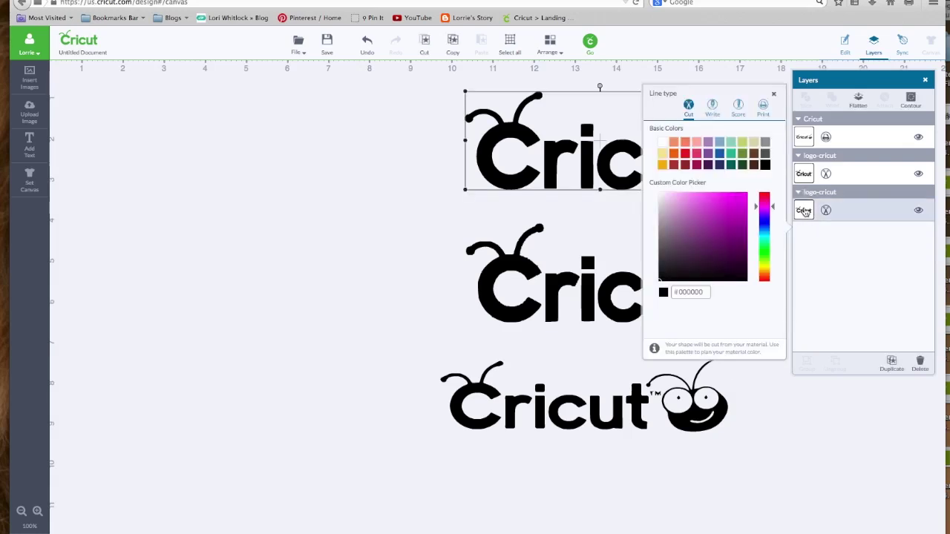
click(719, 142)
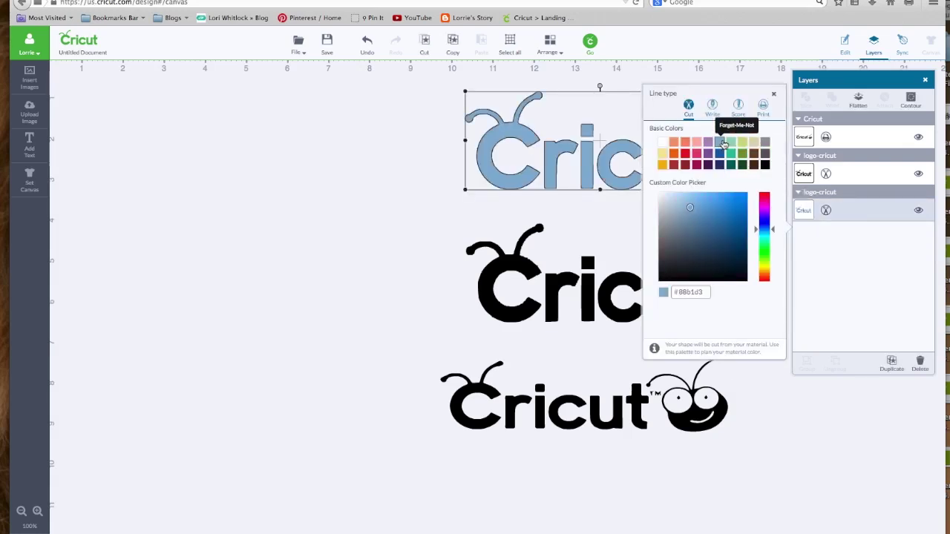
click(375, 165)
click(599, 300)
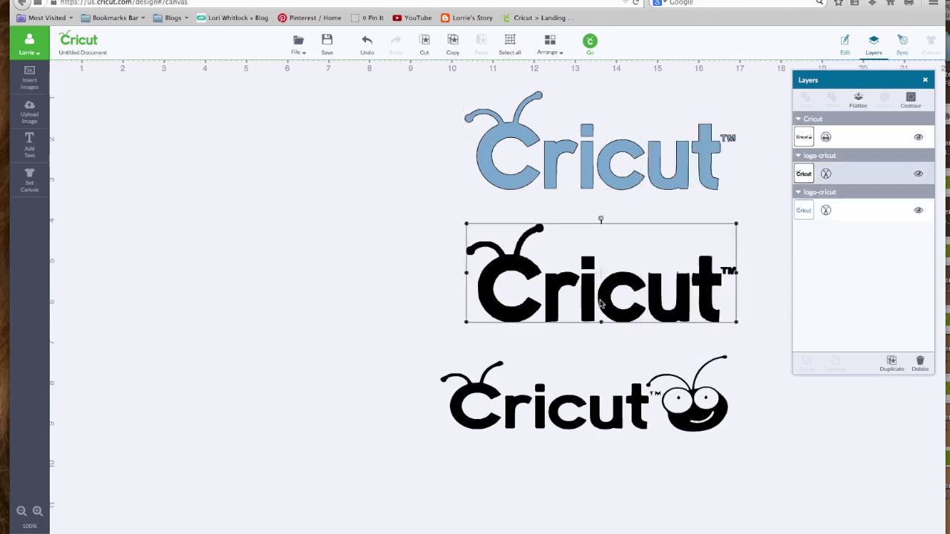
click(803, 175)
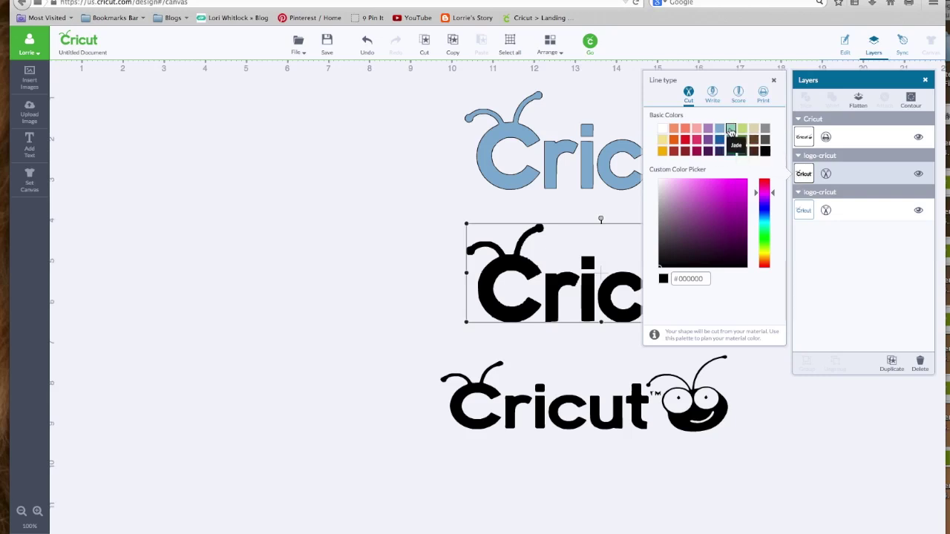
click(731, 130)
click(763, 406)
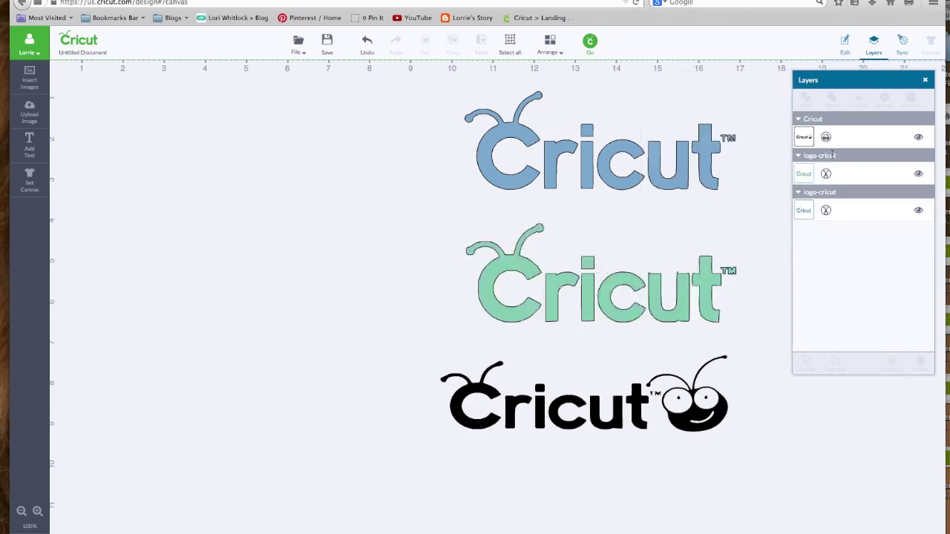
click(868, 137)
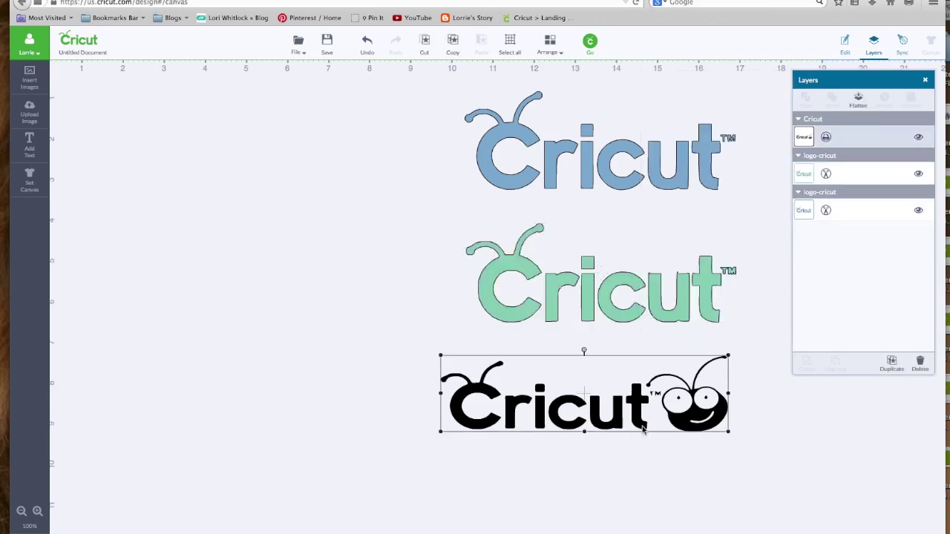
click(808, 138)
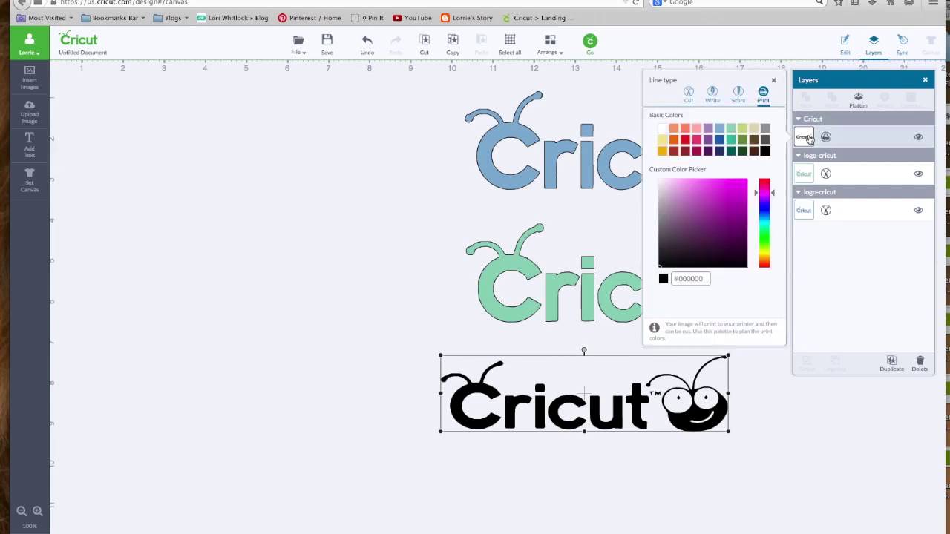
click(708, 128)
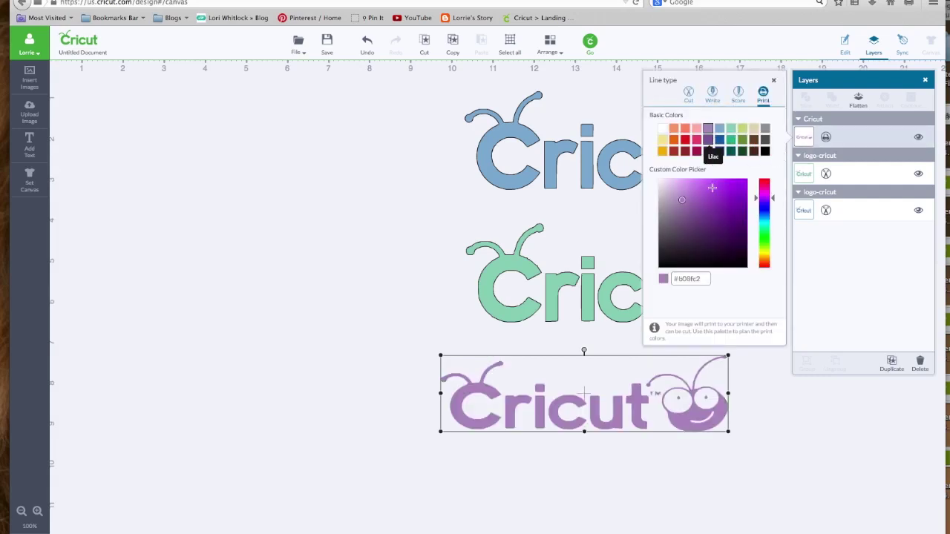
click(758, 447)
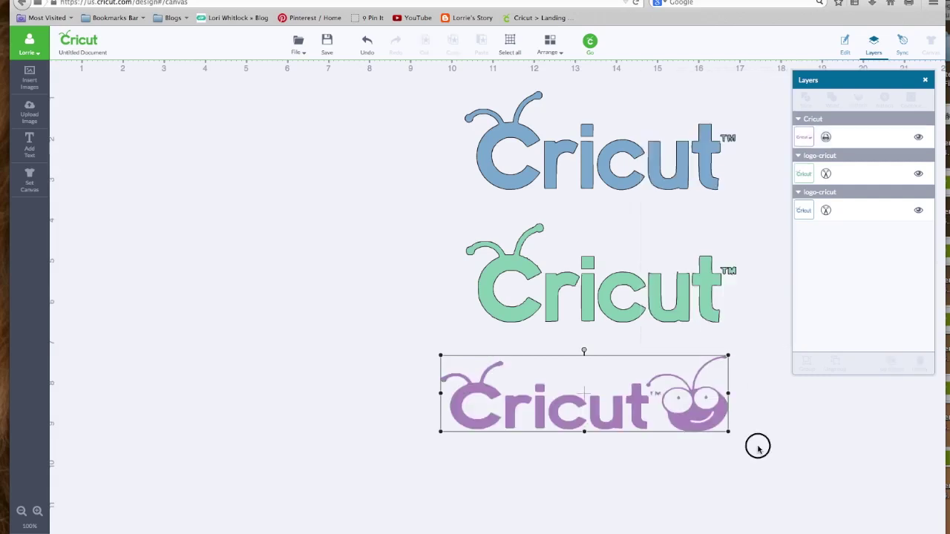
click(825, 137)
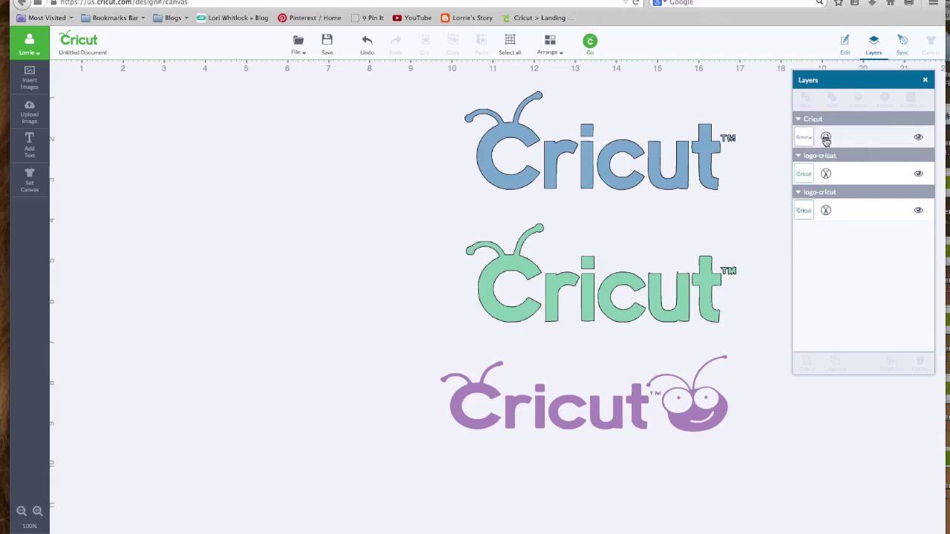
click(688, 95)
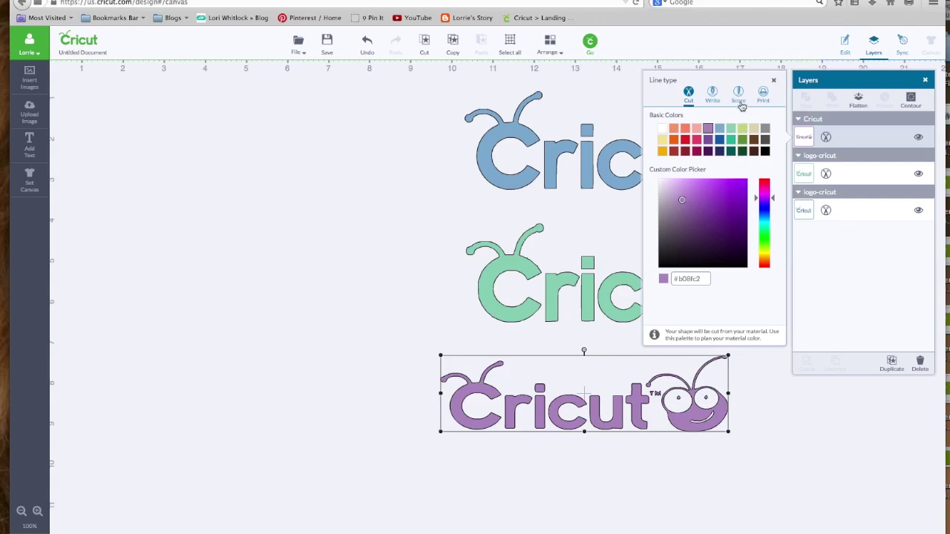
click(714, 93)
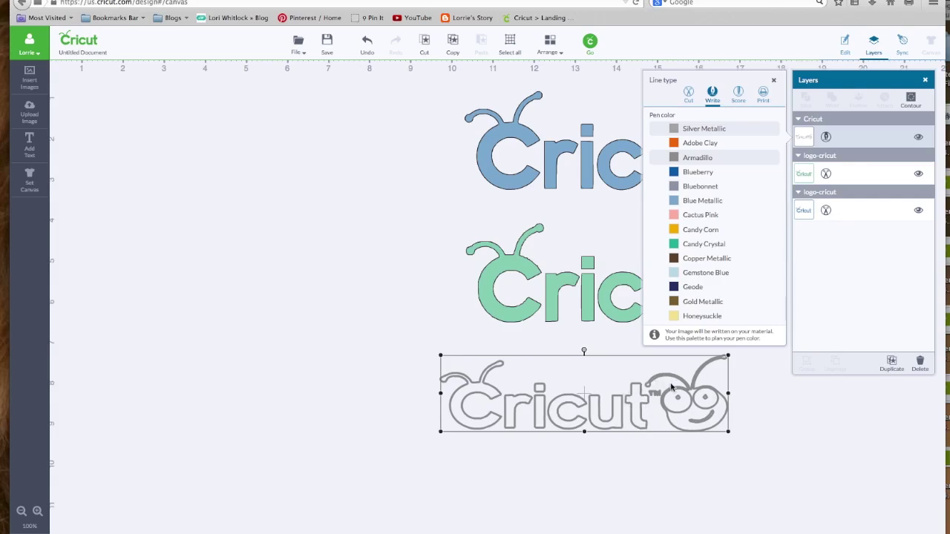
click(738, 94)
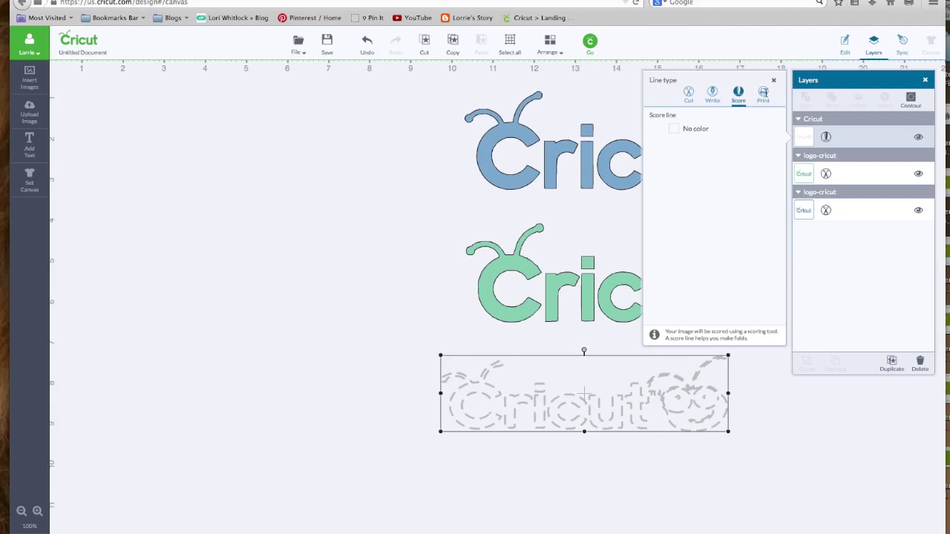
click(763, 94)
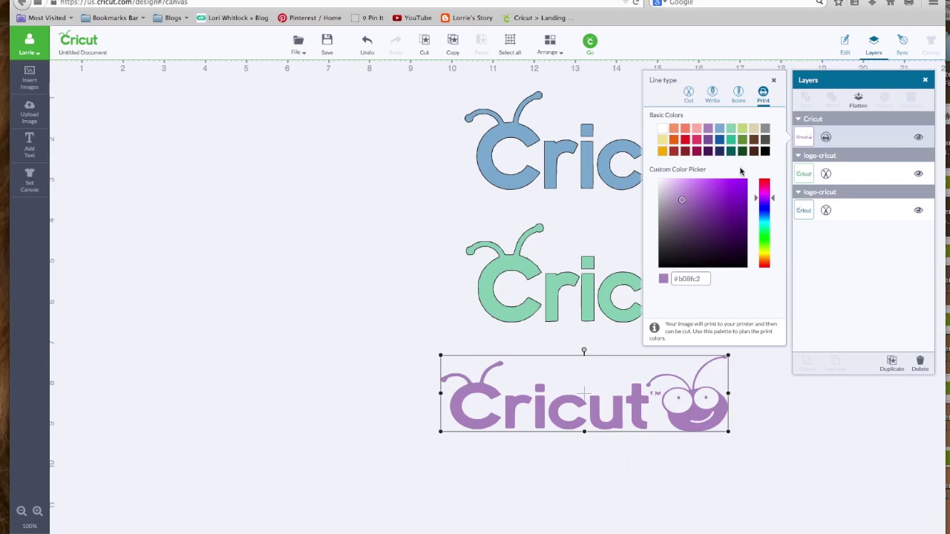
click(775, 81)
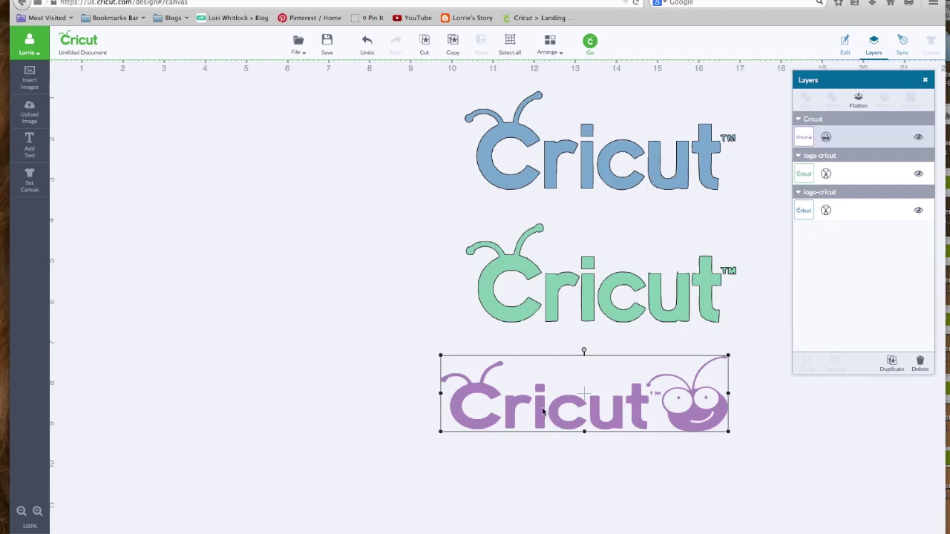
- Bring up the Upload Image window from the left sidebar
click(35, 117)
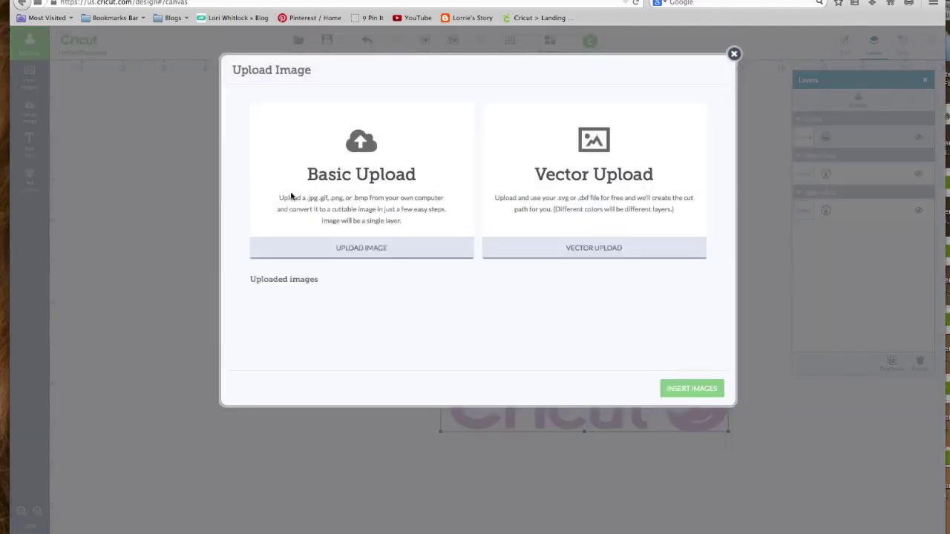